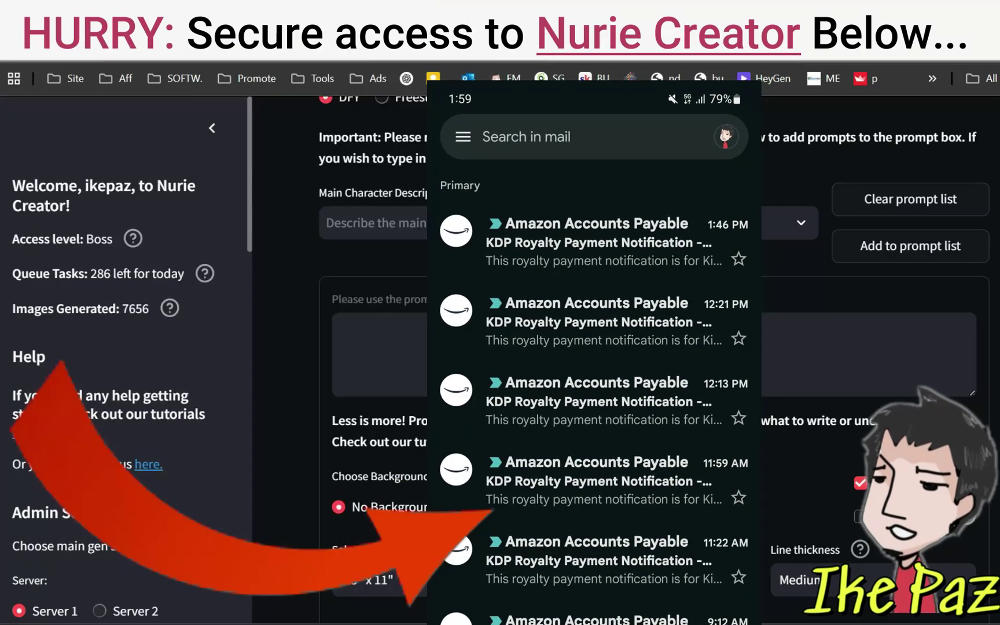
- Look over the image generation form and switch the generation mode to Queue Generation
{"action": "scroll", "coordinate": [596, 347], "scroll_direction": "down", "scroll_amount": 2}
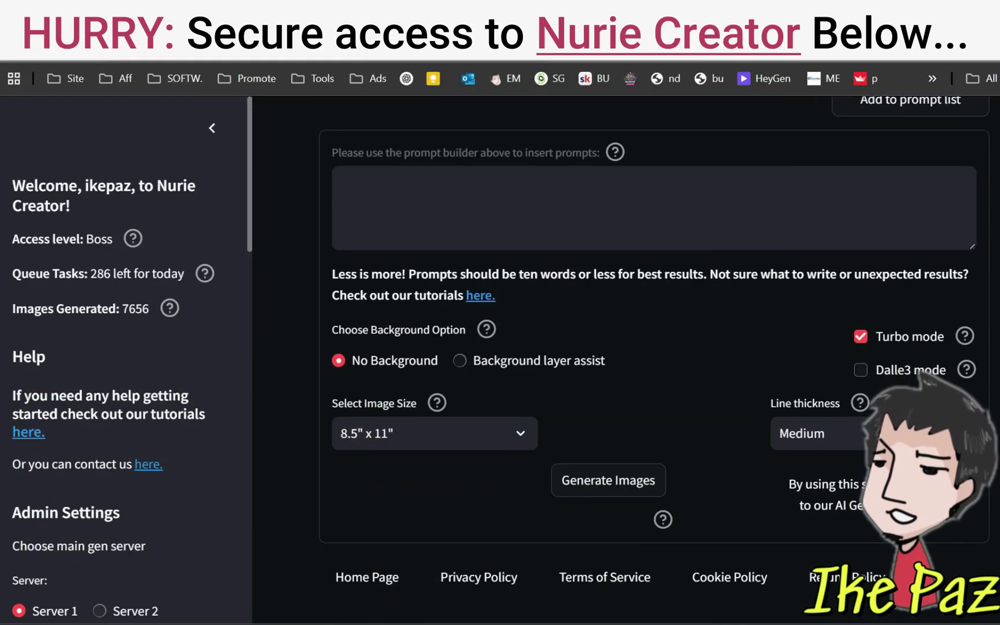
{"action": "scroll", "coordinate": [596, 347], "scroll_direction": "up", "scroll_amount": 7}
{"action": "scroll", "coordinate": [596, 347], "scroll_direction": "down", "scroll_amount": 2}
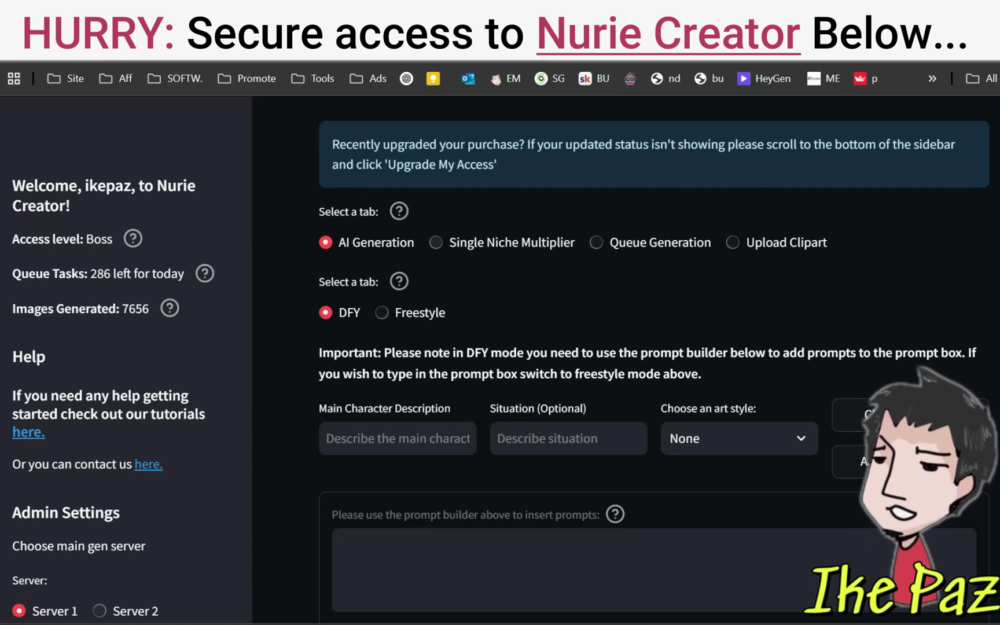
{"action": "left_click", "coordinate": [595, 243]}
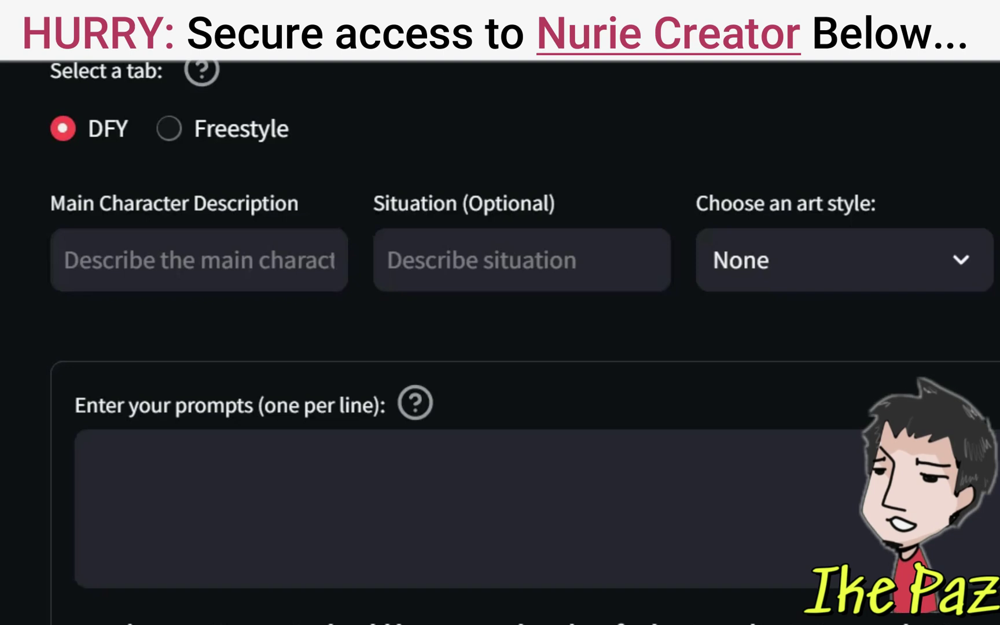
- Describe the main character as "flowers" and the situation as "garden" in the prompt builder
{"action": "left_click", "coordinate": [199, 259]}
{"action": "type", "text": "flowers"}
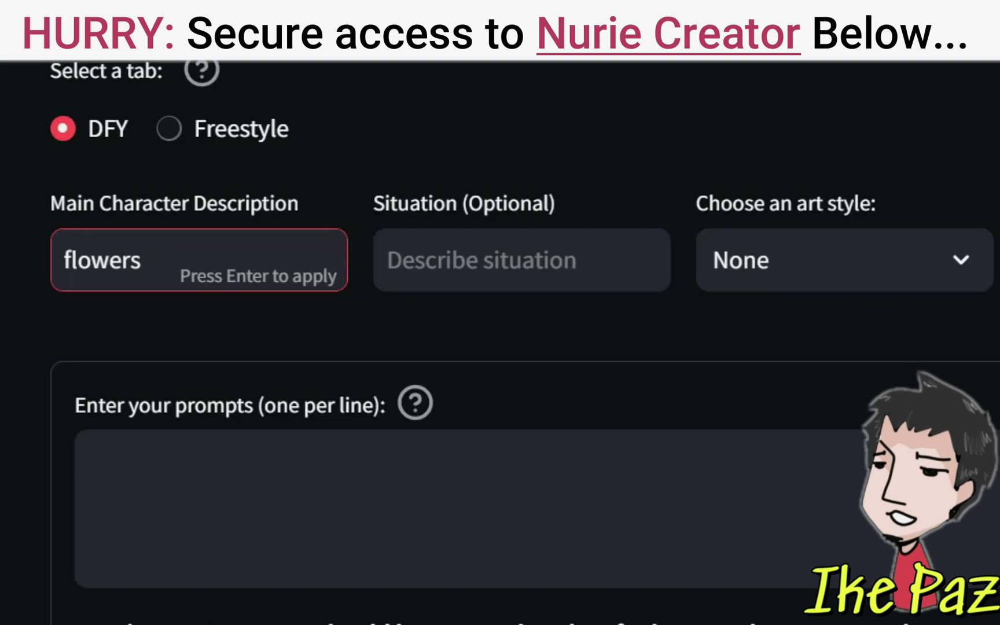
{"action": "key", "text": "Tab"}
{"action": "type", "text": "g"}
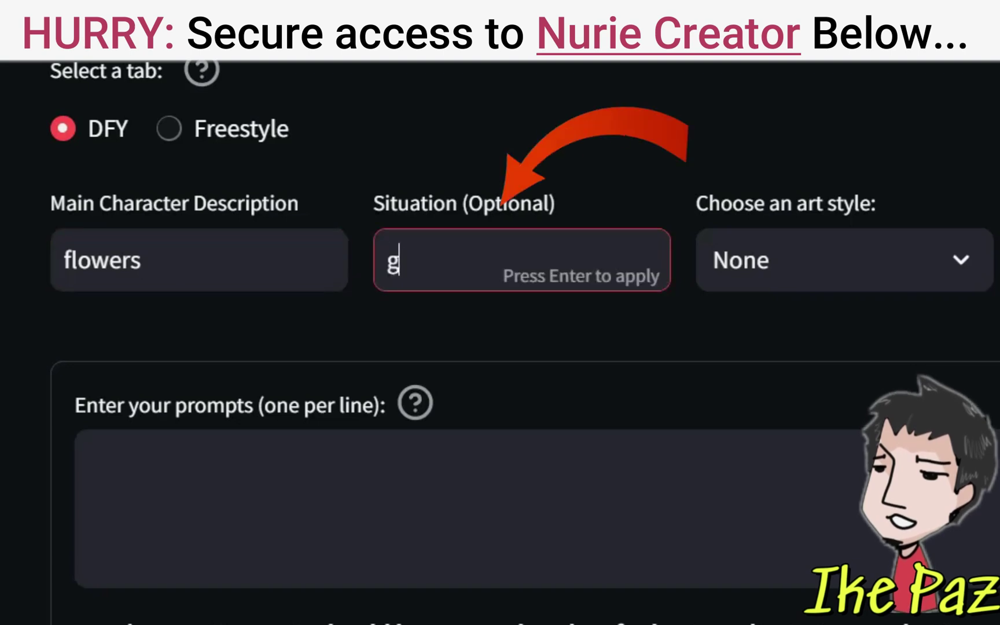
{"action": "type", "text": "arden"}
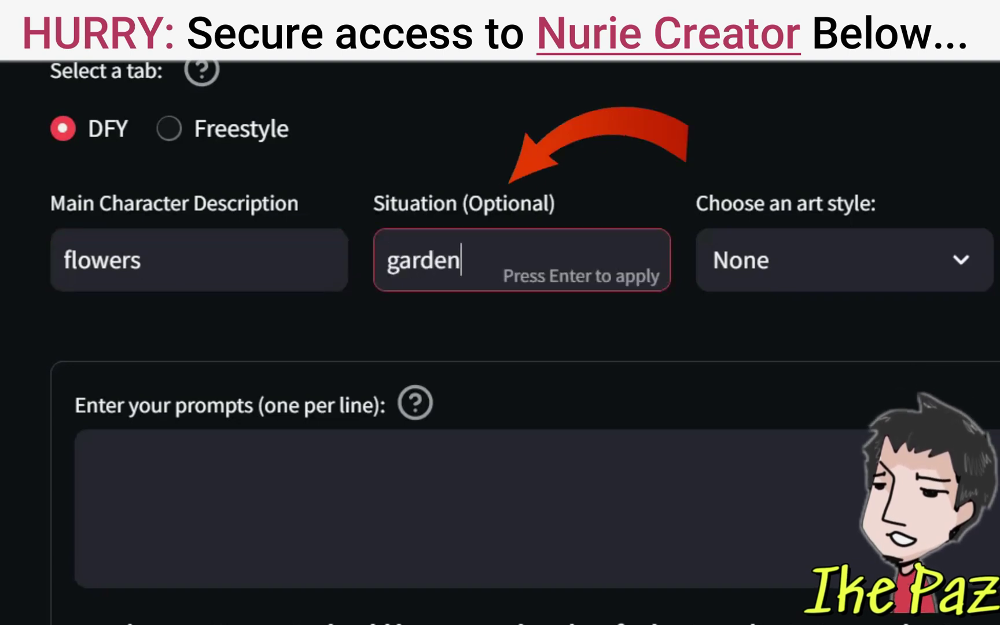
- Set the art style to boho minimalist and add the flowers garden prompt to the prompt list
{"action": "left_click", "coordinate": [844, 260]}
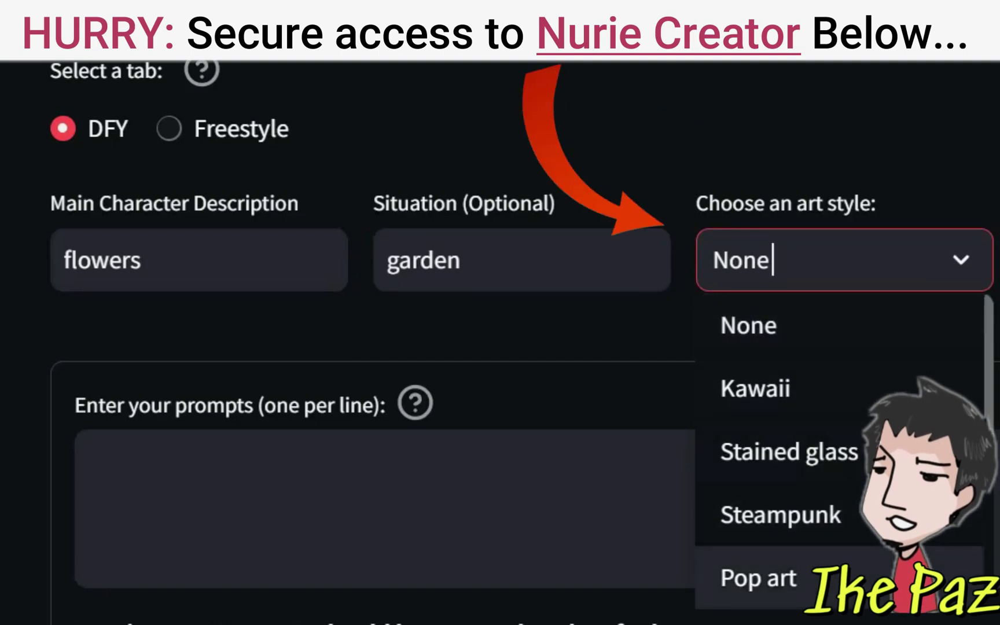
{"action": "scroll", "coordinate": [839, 593], "scroll_direction": "down", "scroll_amount": 3}
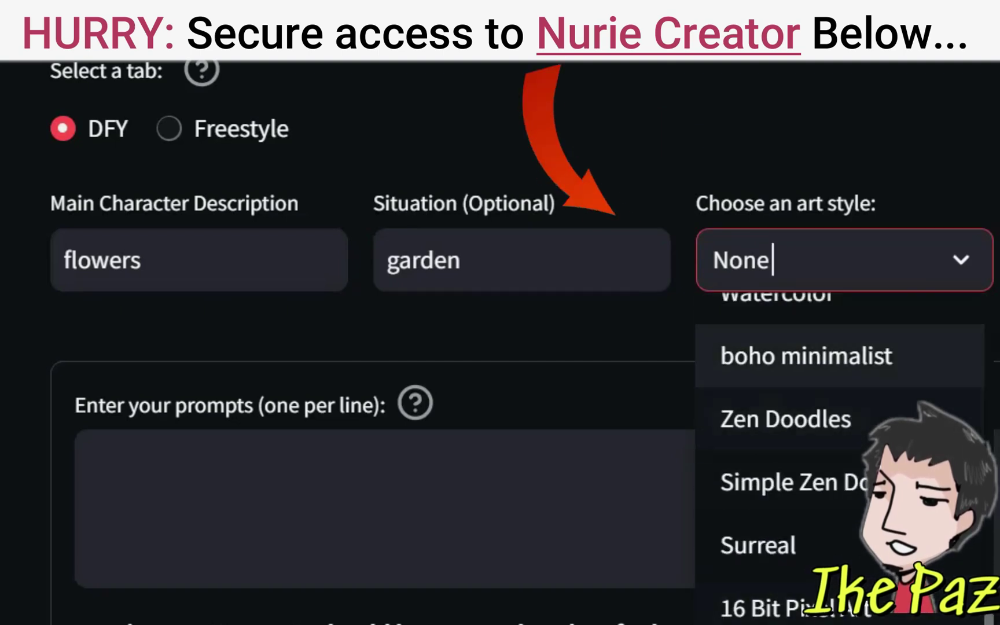
{"action": "left_click", "coordinate": [806, 357]}
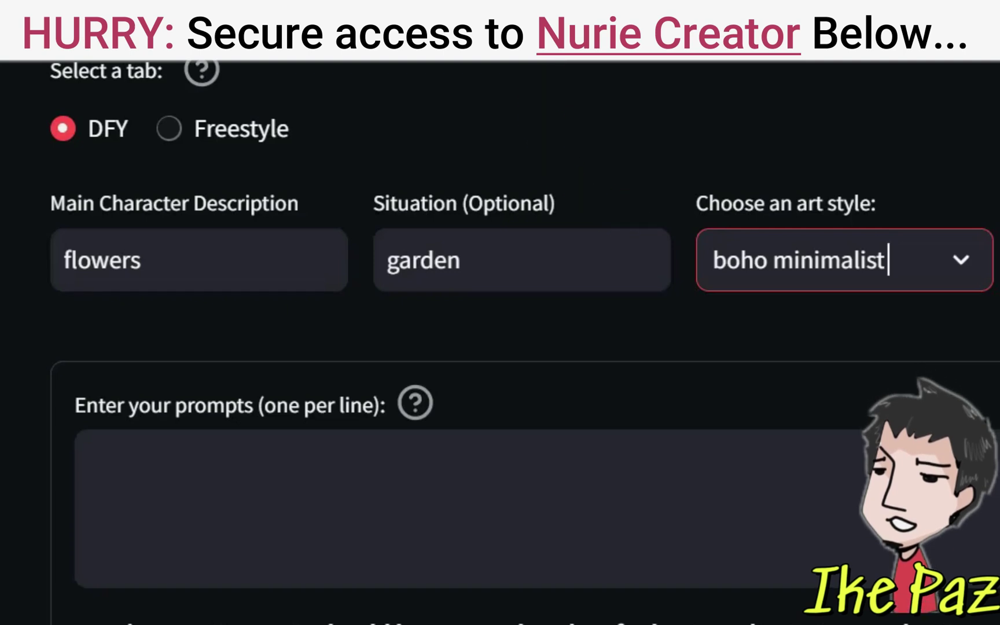
{"action": "key", "text": "Escape"}
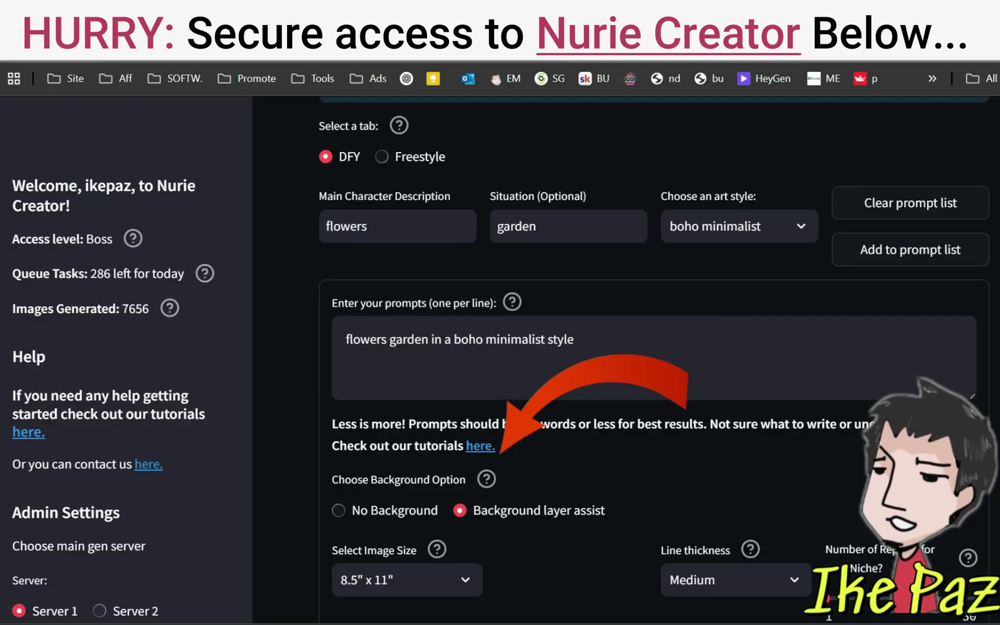
- Review the prompt length advice and set the image size to 8.5" x 8.5"
{"action": "left_click_drag", "start_coordinate": [332, 424], "coordinate": [968, 424]}
{"action": "scroll", "coordinate": [654, 424], "scroll_direction": "down", "scroll_amount": 1}
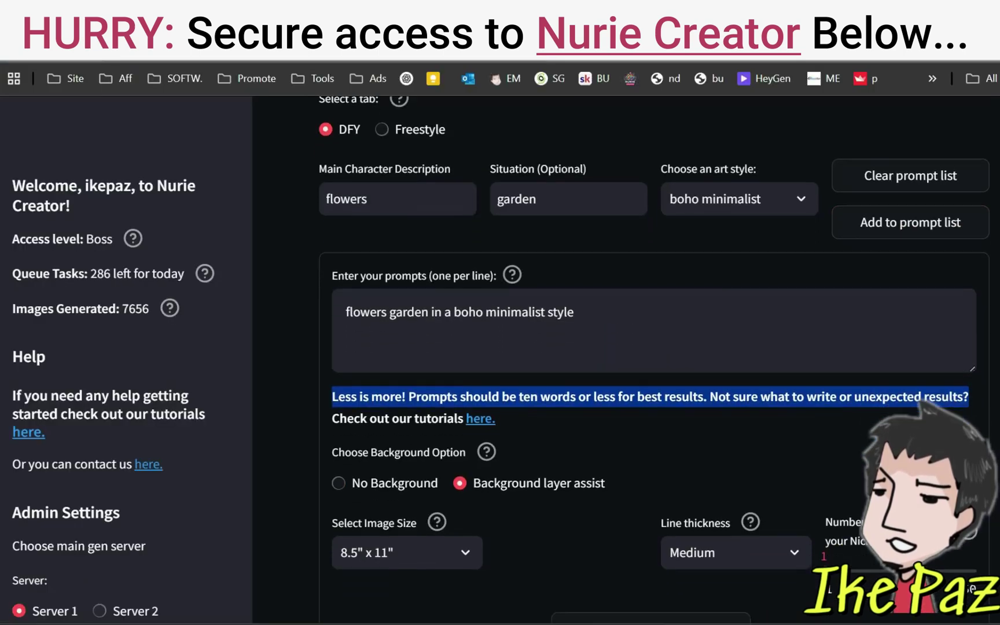
{"action": "scroll", "coordinate": [654, 358], "scroll_direction": "down", "scroll_amount": 3}
{"action": "left_click", "coordinate": [406, 360]}
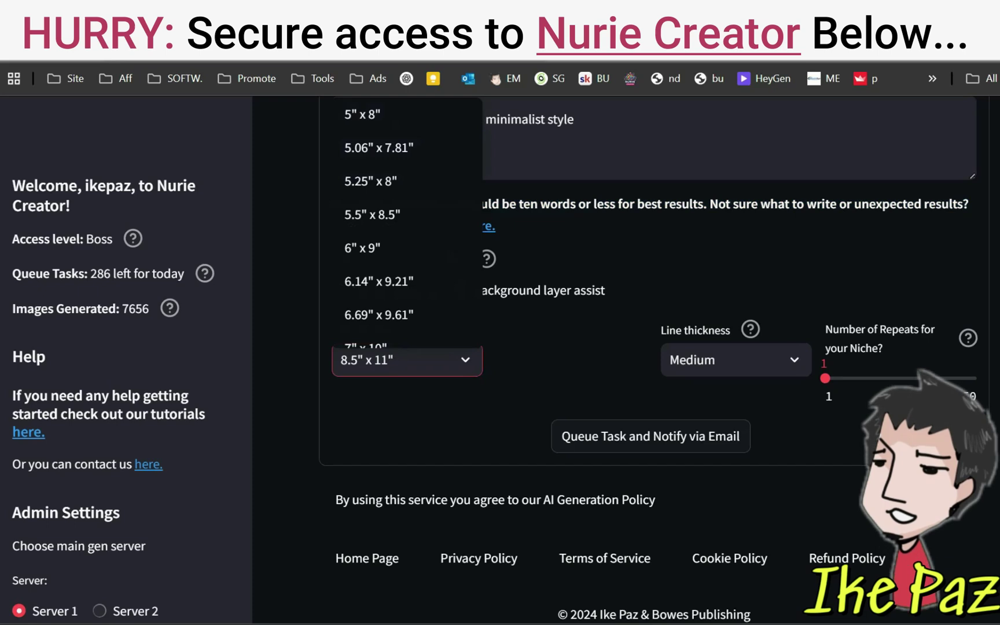
{"action": "scroll", "coordinate": [405, 272], "scroll_direction": "down", "scroll_amount": 5}
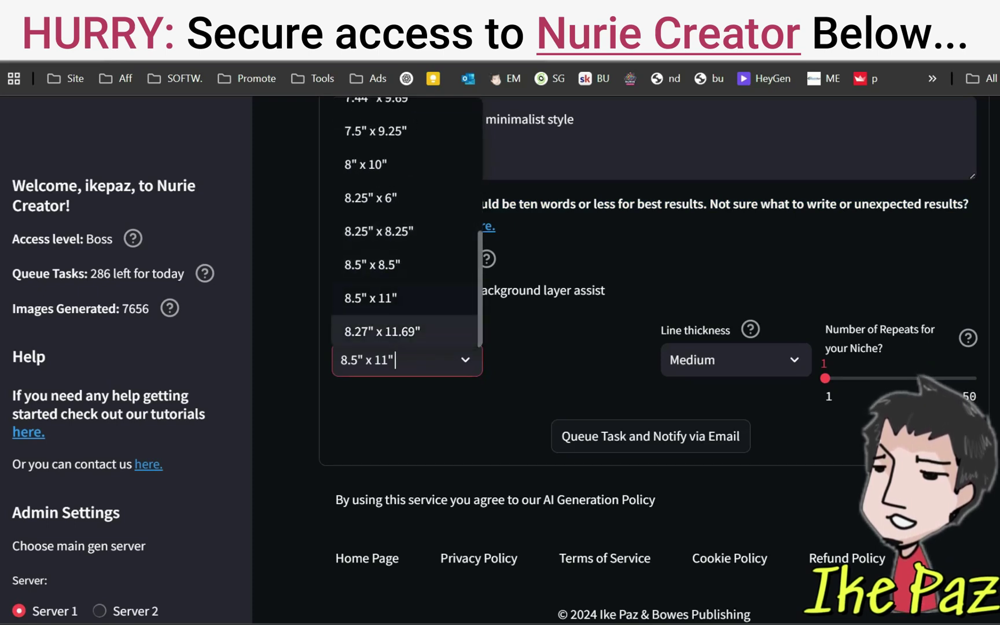
{"action": "scroll", "coordinate": [404, 324], "scroll_direction": "up", "scroll_amount": 2}
{"action": "scroll", "coordinate": [405, 232], "scroll_direction": "up", "scroll_amount": 4}
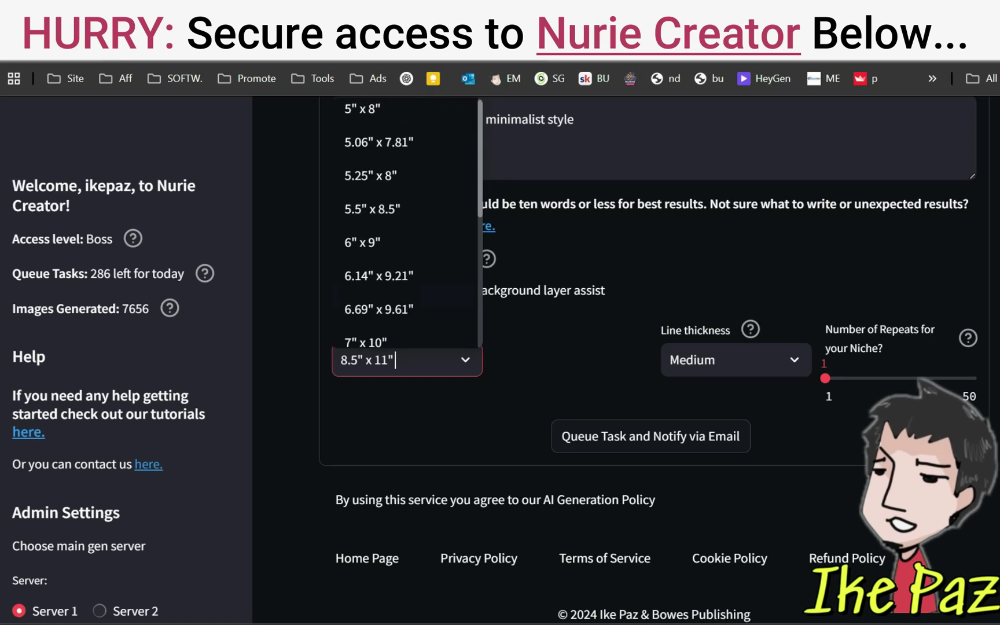
{"action": "scroll", "coordinate": [405, 232], "scroll_direction": "down", "scroll_amount": 3}
{"action": "scroll", "coordinate": [405, 261], "scroll_direction": "down", "scroll_amount": 3}
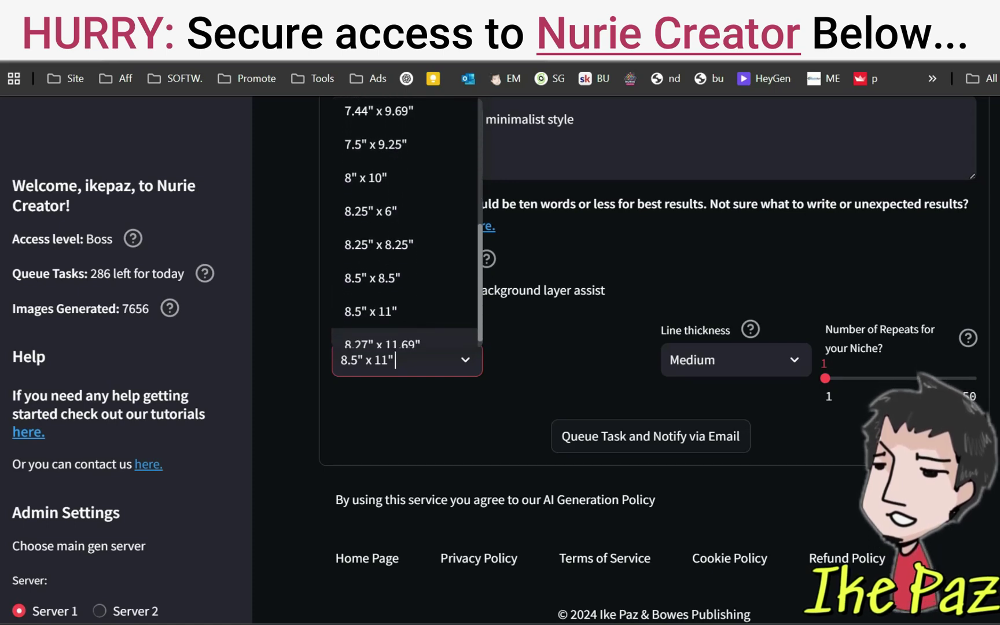
{"action": "left_click", "coordinate": [372, 264]}
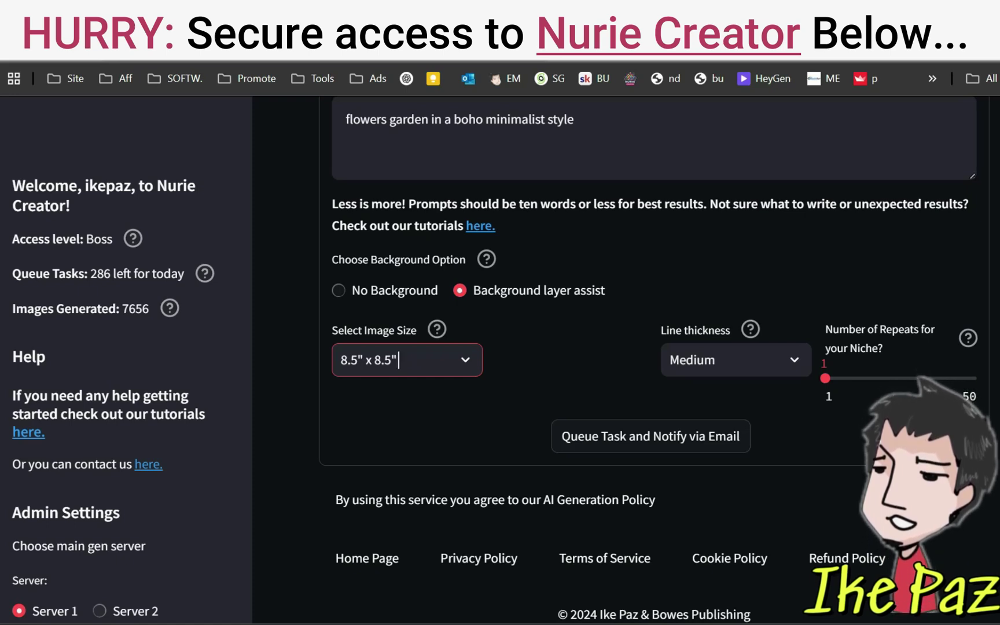
- Set the number of niche repeats to 50 and queue the generation task with email notification
{"action": "left_click_drag", "start_coordinate": [825, 378], "coordinate": [867, 378]}
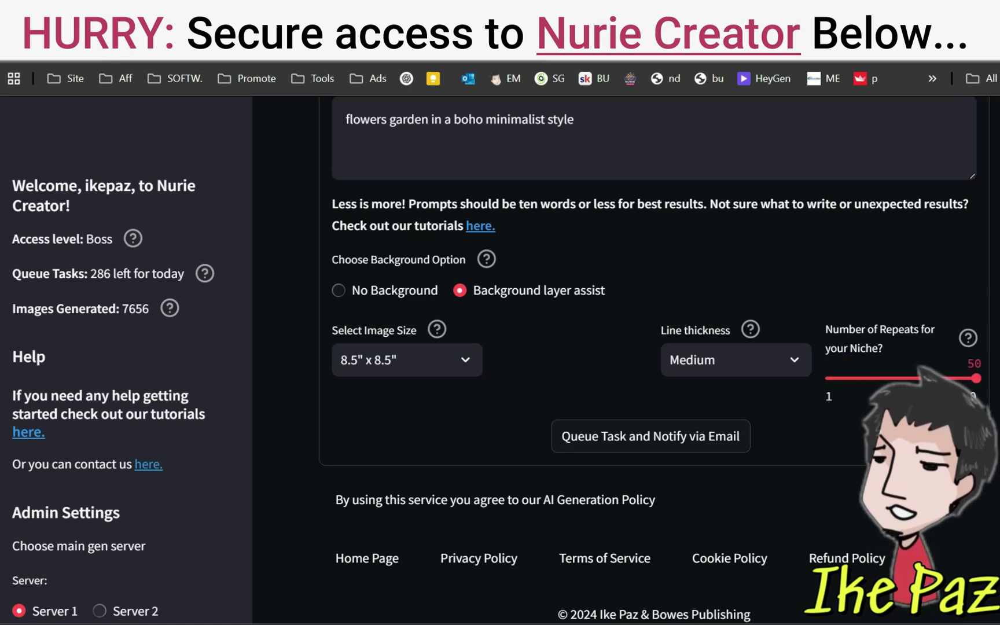
{"action": "left_click", "coordinate": [650, 435]}
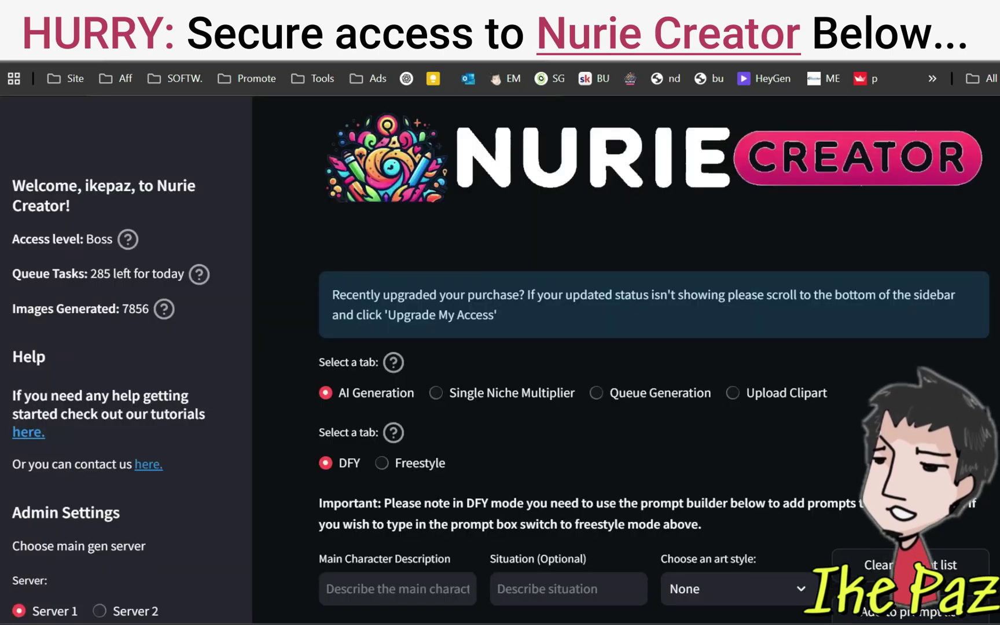
- Examine the generated flower garden images, viewing larger previews of the second and first images in the top row
{"action": "scroll", "coordinate": [652, 359], "scroll_direction": "down", "scroll_amount": 15}
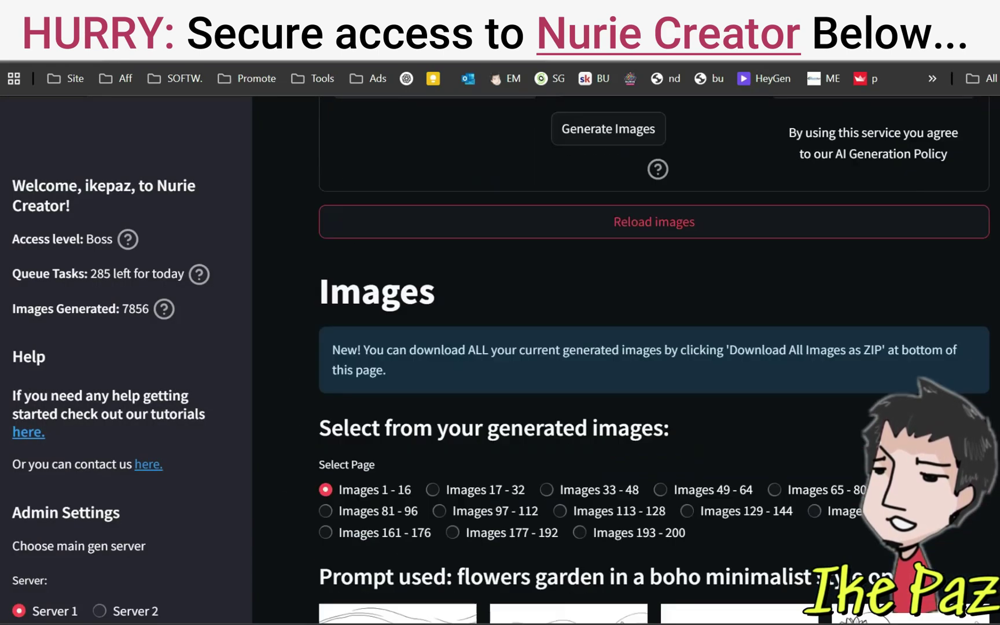
{"action": "scroll", "coordinate": [652, 358], "scroll_direction": "down", "scroll_amount": 3}
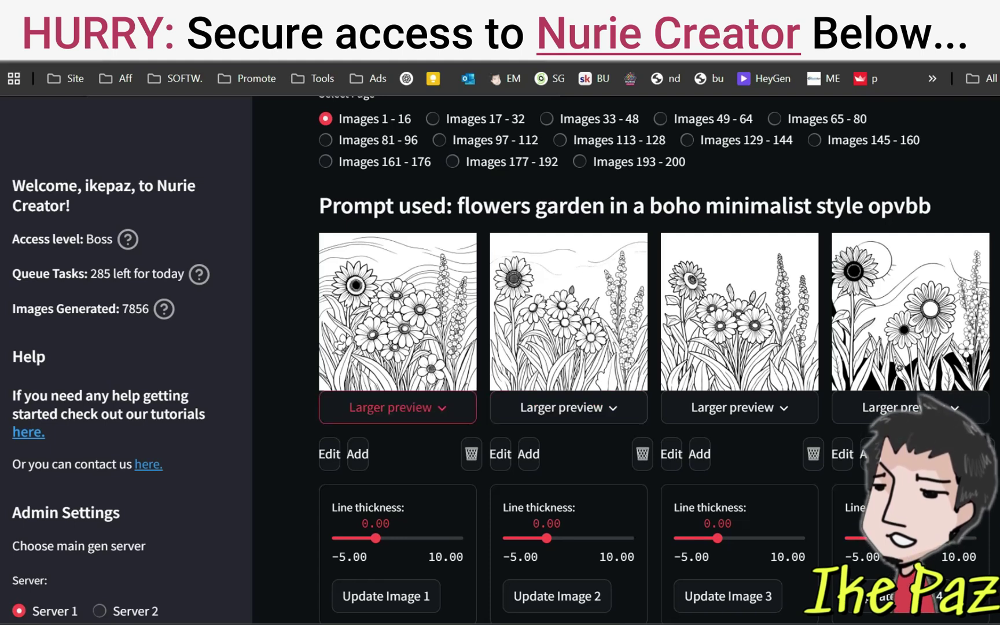
{"action": "left_click", "coordinate": [568, 408]}
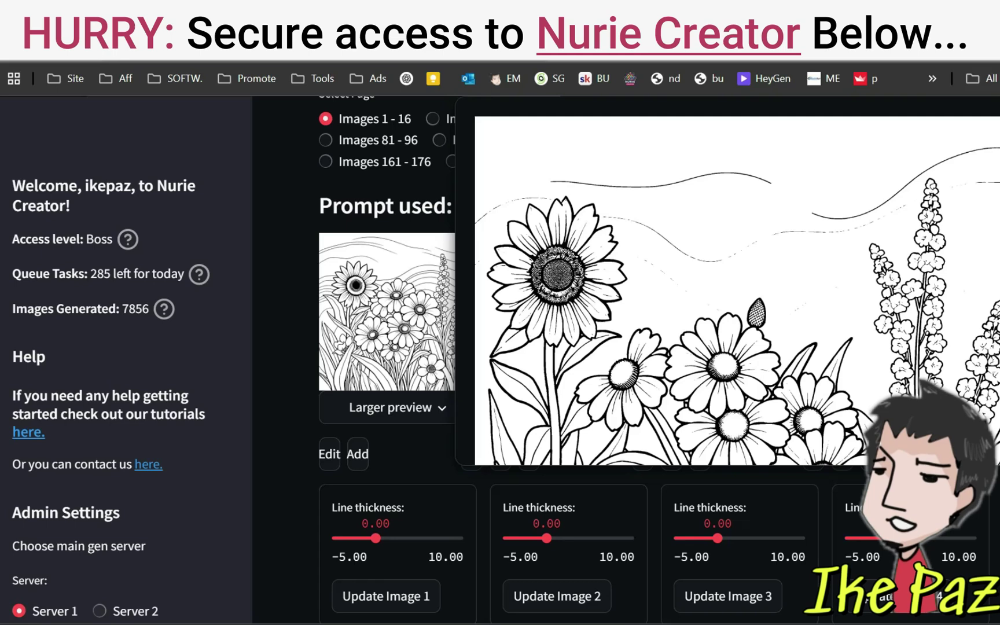
{"action": "left_click", "coordinate": [286, 347]}
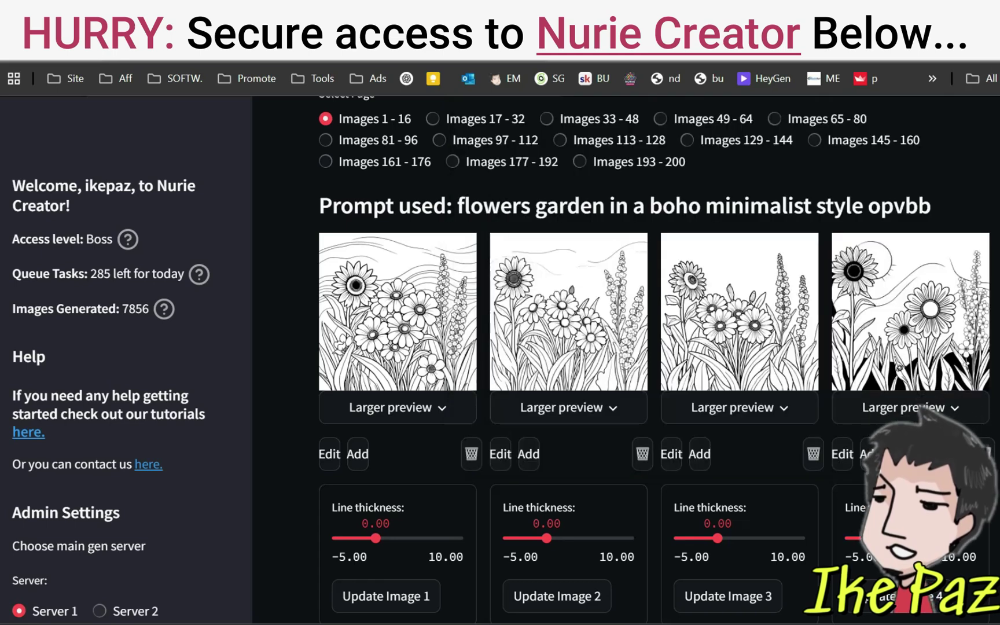
{"action": "left_click", "coordinate": [397, 407]}
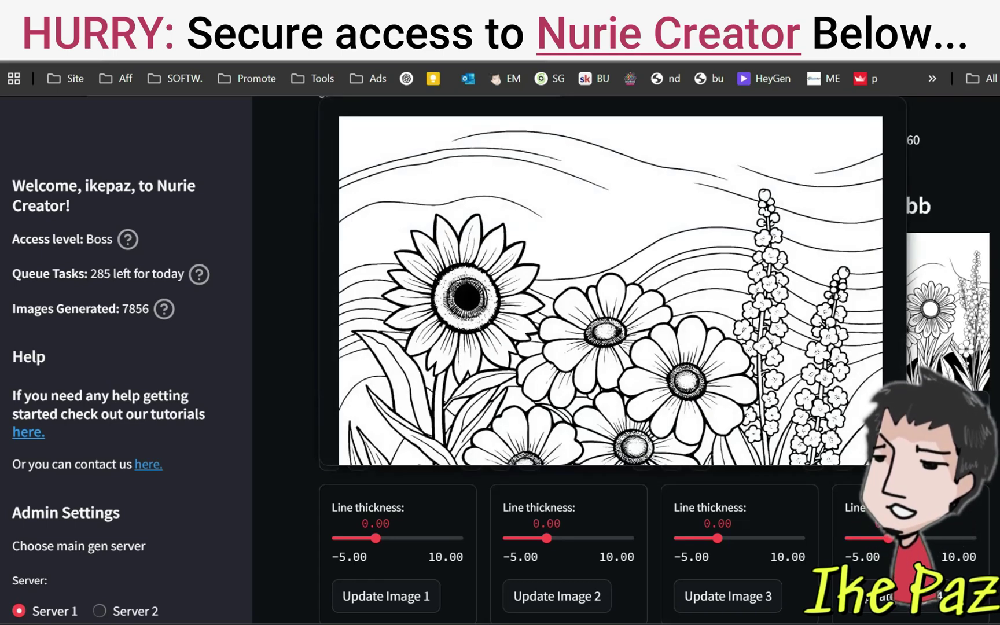
{"action": "left_click", "coordinate": [232, 359]}
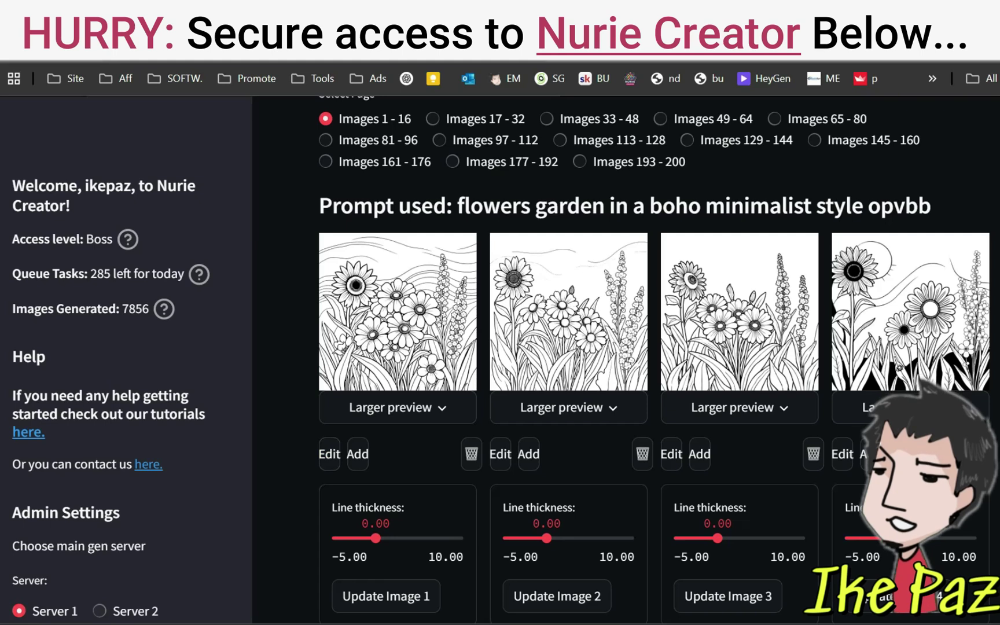
- Go through the generated flower garden images and add the wanted ones, starting with the first, to the image list
{"action": "scroll", "coordinate": [398, 370], "scroll_direction": "down", "scroll_amount": 2}
{"action": "left_click", "coordinate": [358, 332]}
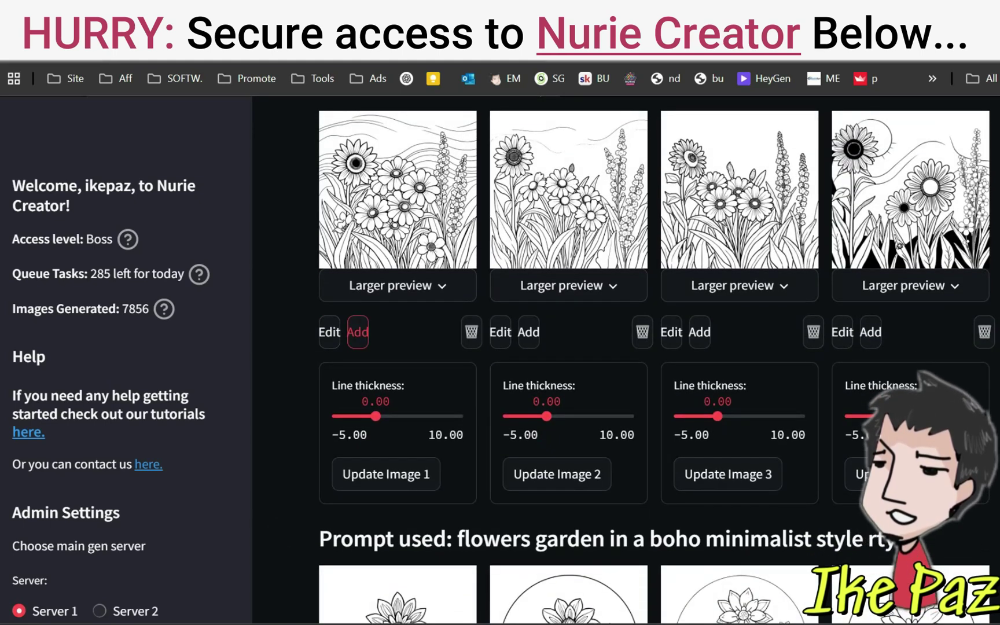
{"action": "scroll", "coordinate": [647, 359], "scroll_direction": "down", "scroll_amount": 4}
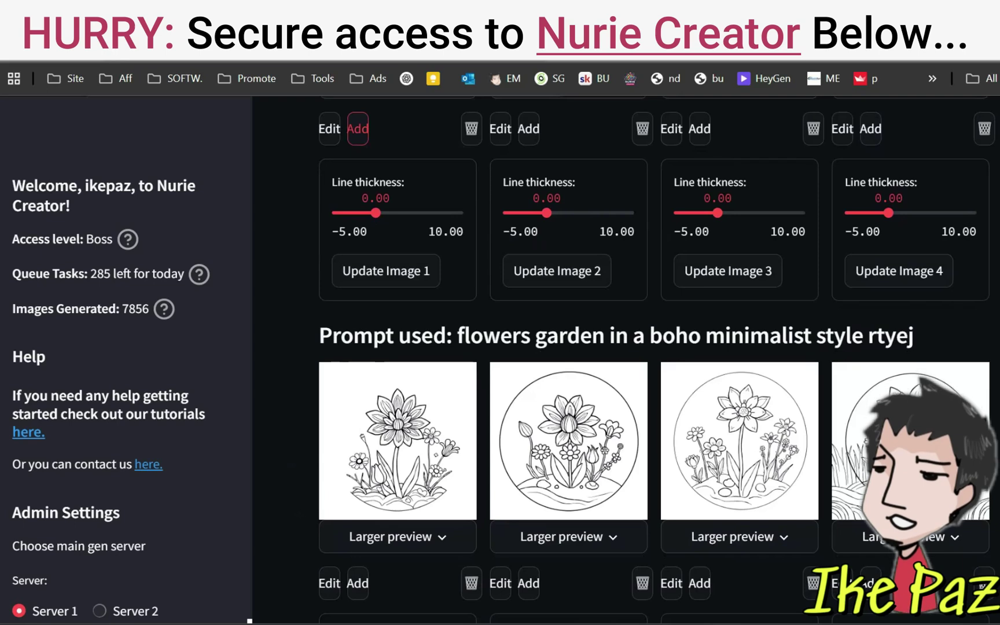
{"action": "scroll", "coordinate": [578, 358], "scroll_direction": "down", "scroll_amount": 6}
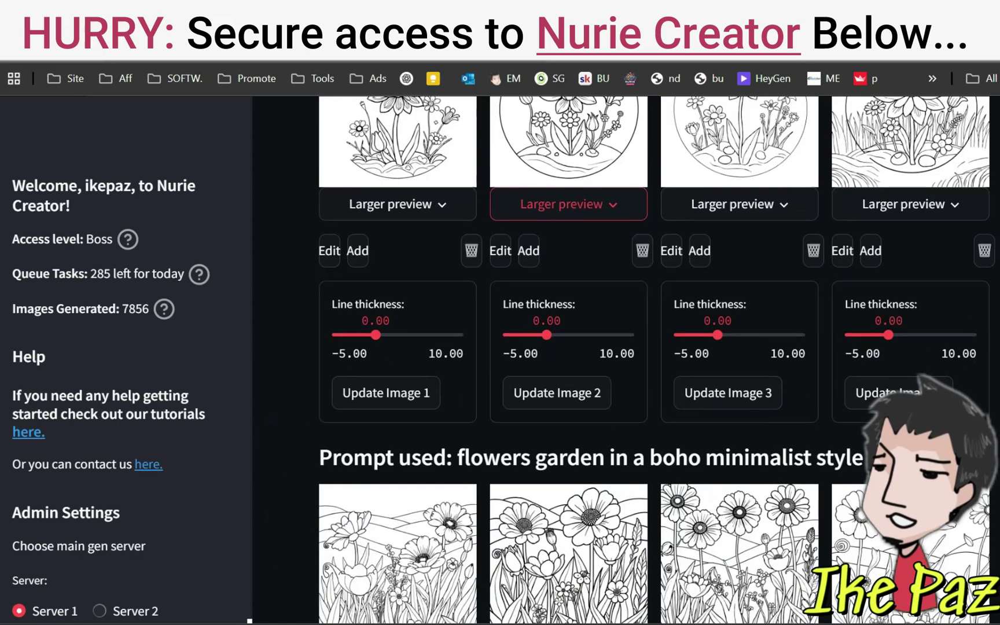
{"action": "scroll", "coordinate": [656, 359], "scroll_direction": "down", "scroll_amount": 3}
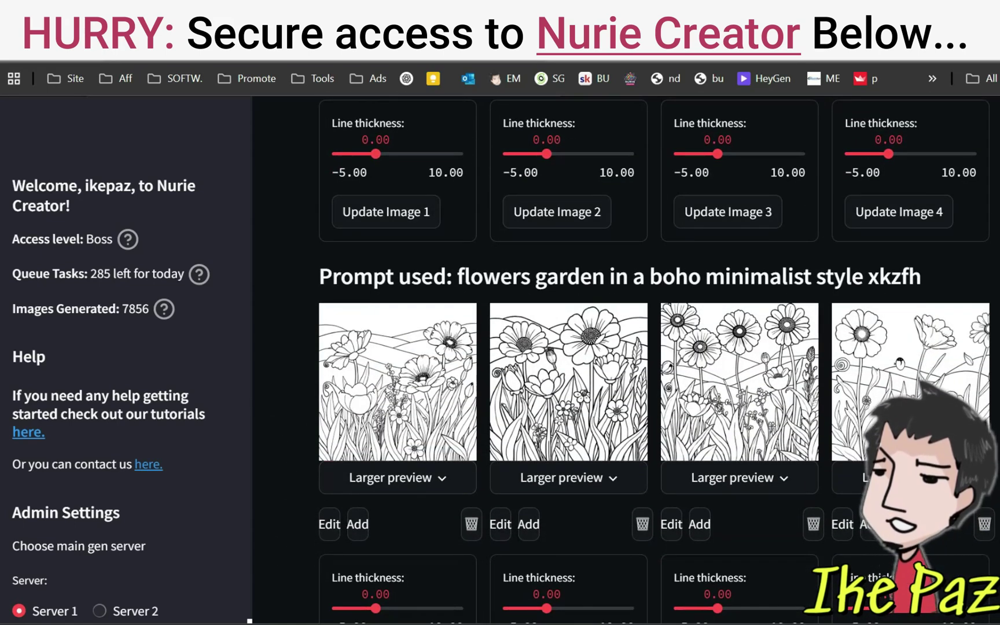
{"action": "scroll", "coordinate": [358, 599], "scroll_direction": "down", "scroll_amount": 7}
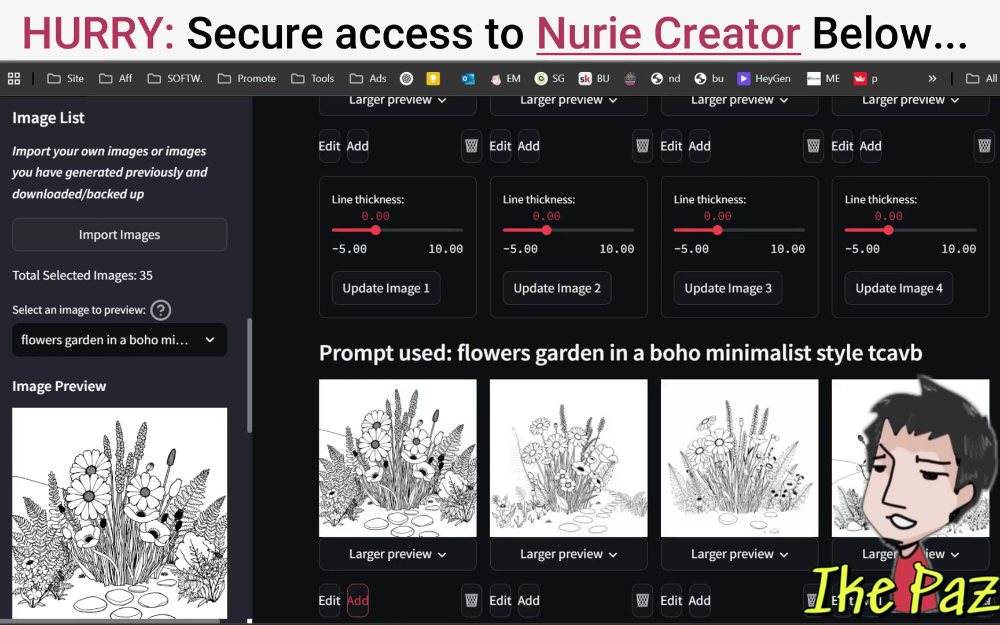
- Open the Speedy Book Export for the selected images
{"action": "scroll", "coordinate": [122, 358], "scroll_direction": "down", "scroll_amount": 12}
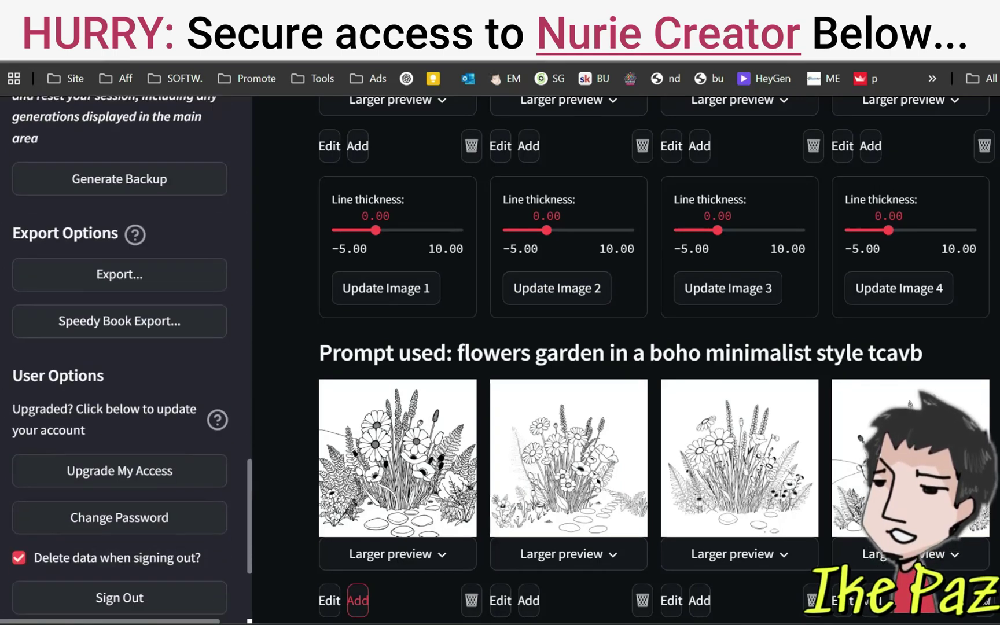
{"action": "scroll", "coordinate": [119, 347], "scroll_direction": "up", "scroll_amount": 2}
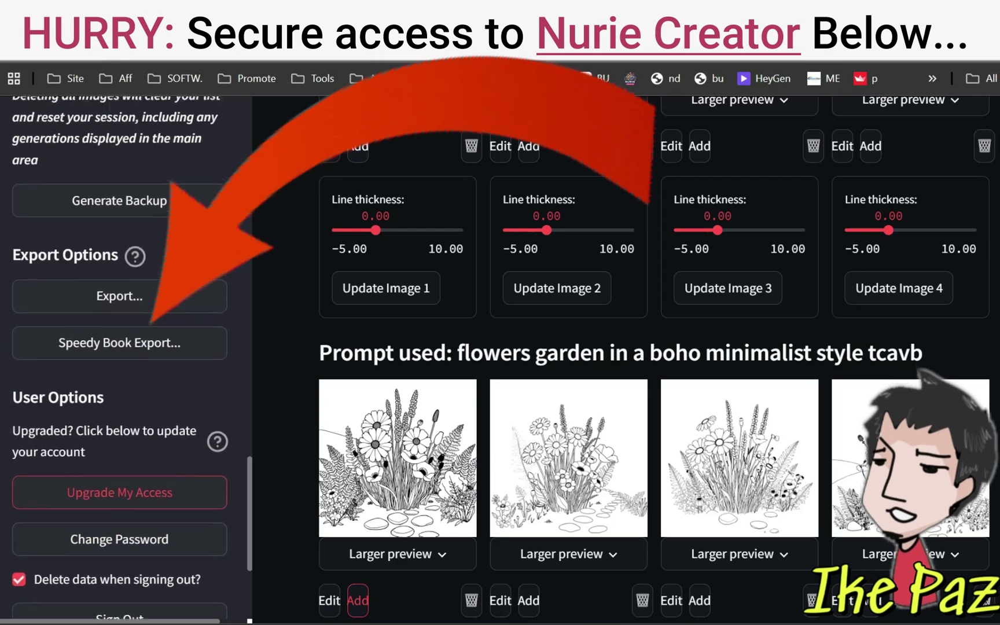
{"action": "left_click", "coordinate": [119, 342]}
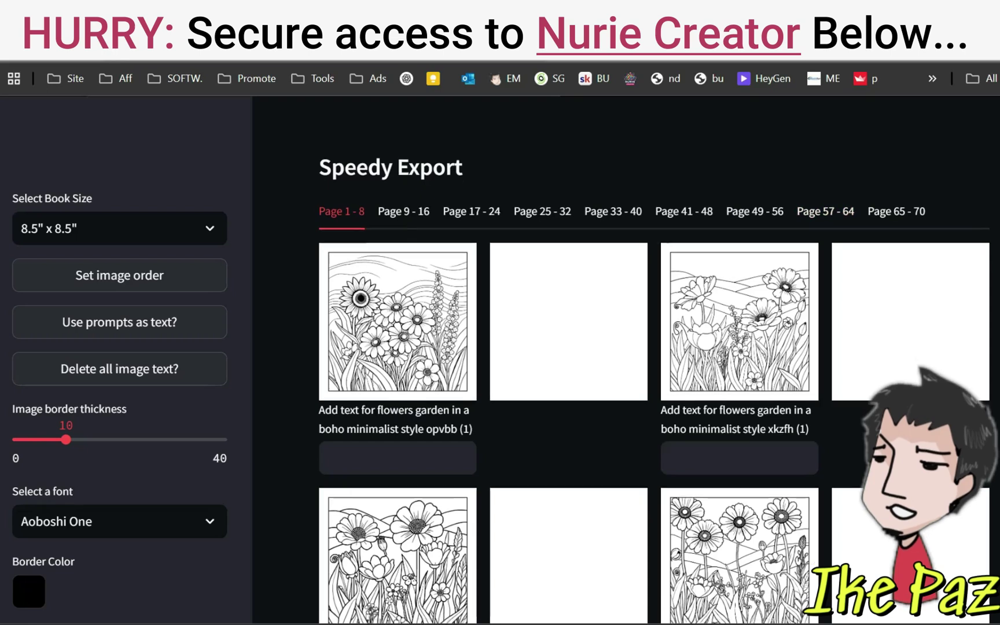
- Review the book's page previews and the export settings for image border, font, colors and page options
{"action": "scroll", "coordinate": [654, 382], "scroll_direction": "down", "scroll_amount": 2}
{"action": "scroll", "coordinate": [653, 370], "scroll_direction": "up", "scroll_amount": 2}
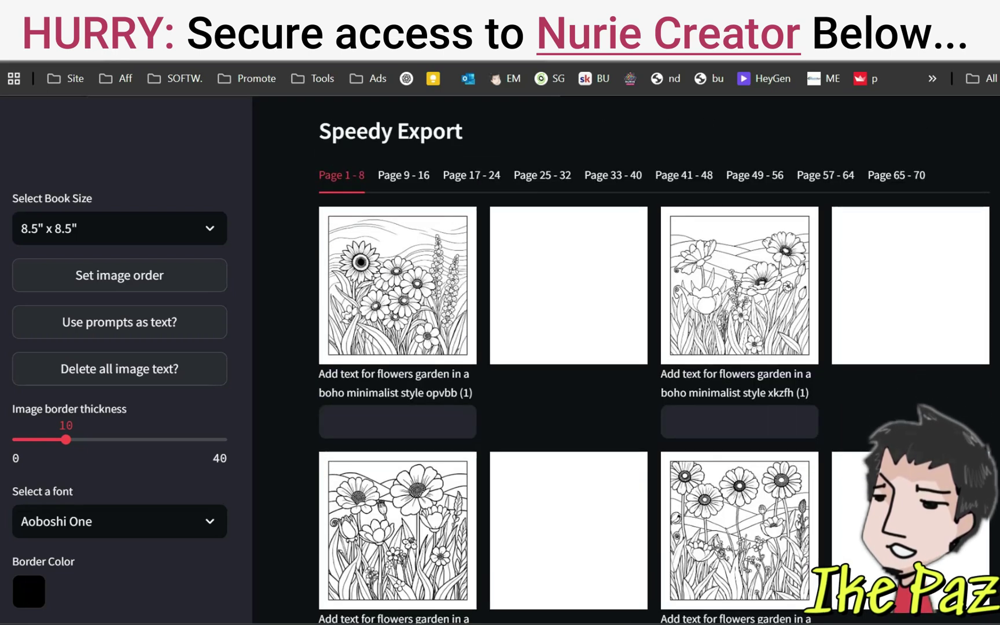
{"action": "left_click_drag", "start_coordinate": [144, 399], "coordinate": [145, 610]}
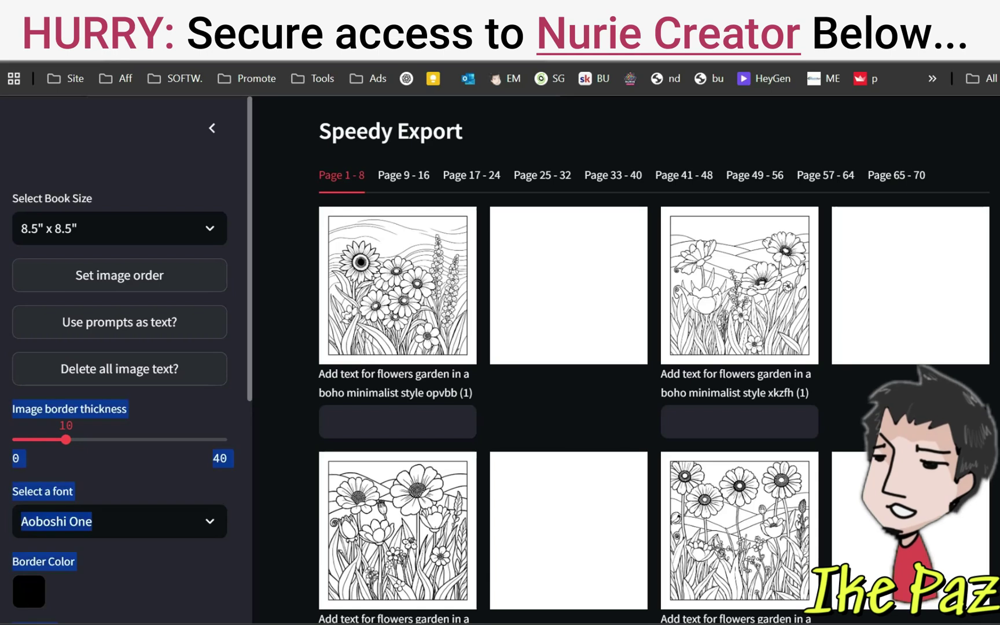
{"action": "scroll", "coordinate": [125, 360], "scroll_direction": "down", "scroll_amount": 5}
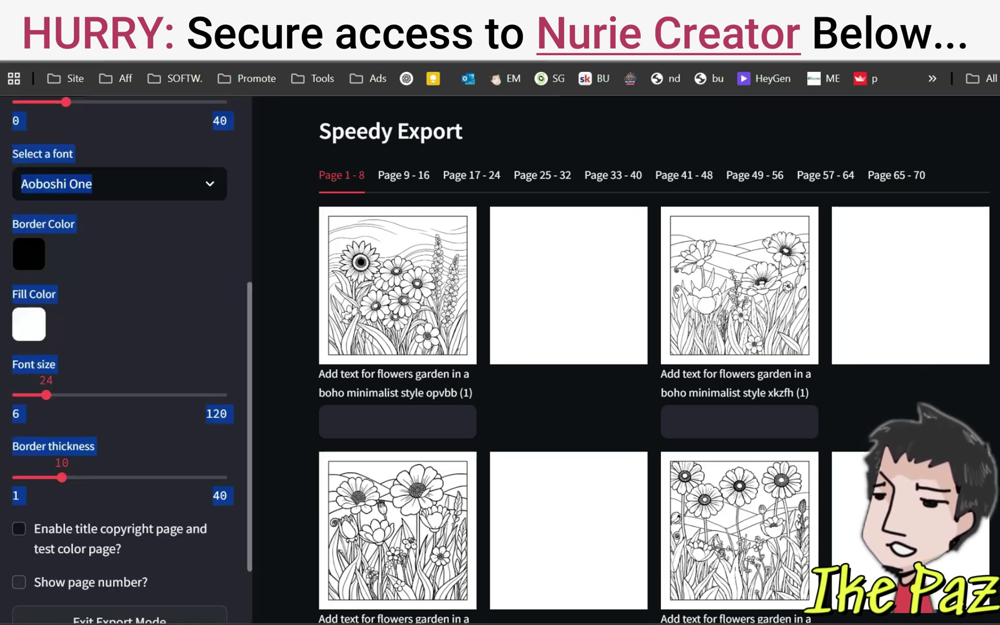
- Enable the title copyright page and test color page, and set the book title to "Boho Flowers"
{"action": "left_click", "coordinate": [19, 528]}
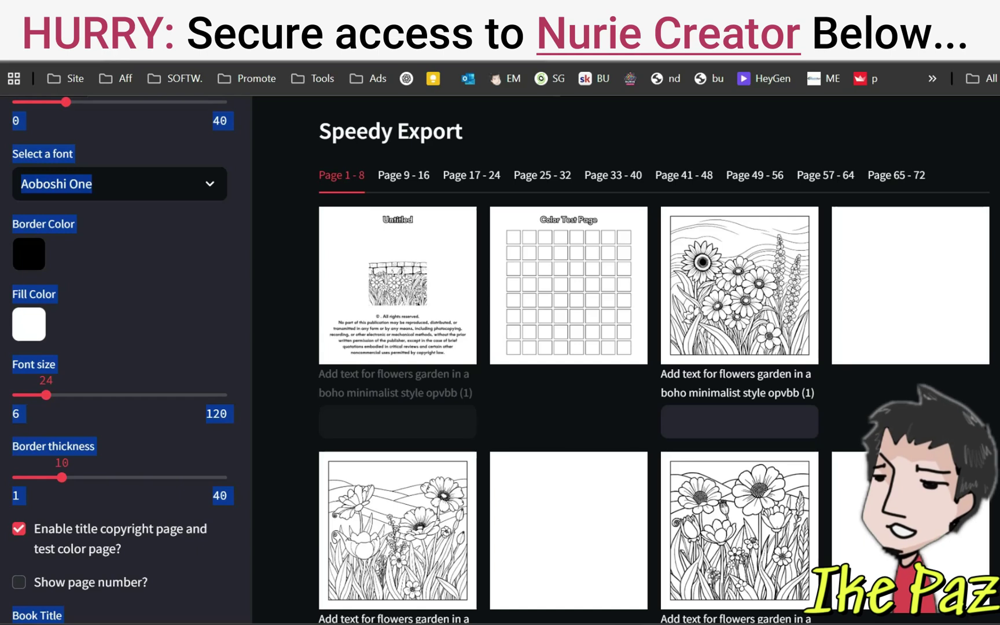
{"action": "scroll", "coordinate": [119, 359], "scroll_direction": "up", "scroll_amount": 5}
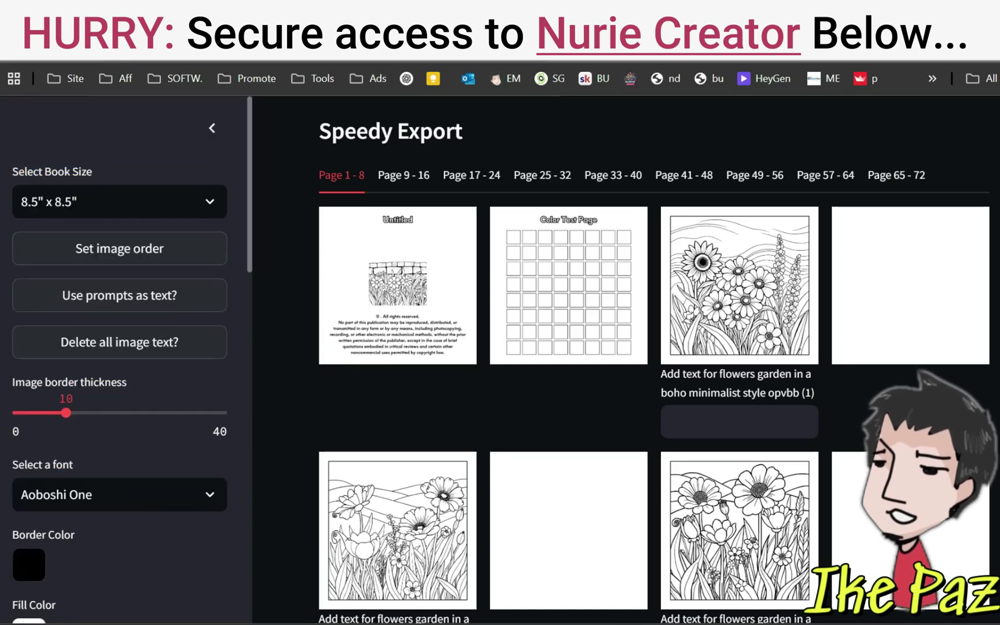
{"action": "scroll", "coordinate": [120, 359], "scroll_direction": "down", "scroll_amount": 2}
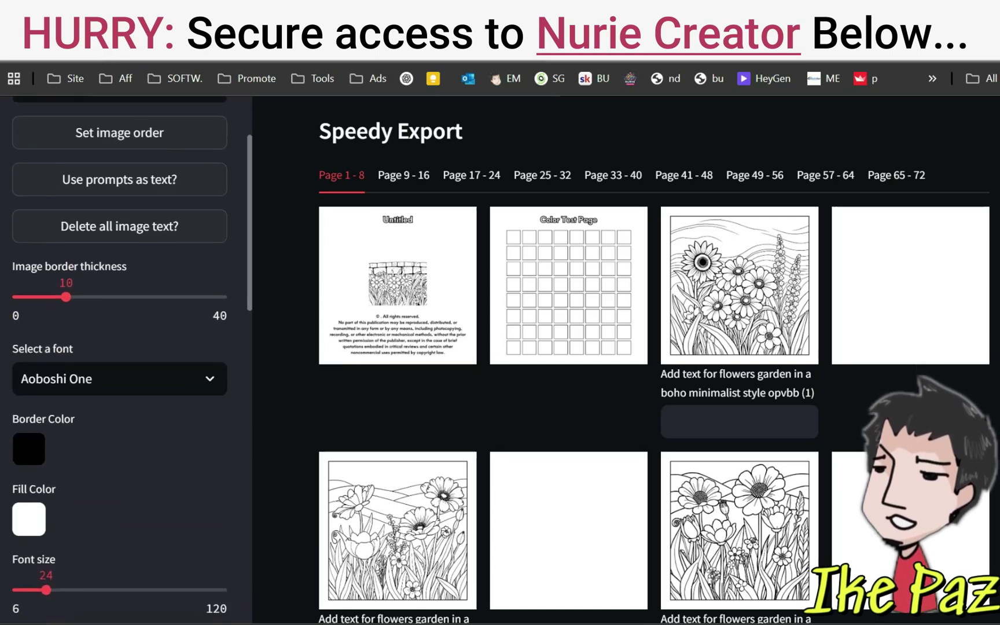
{"action": "scroll", "coordinate": [120, 359], "scroll_direction": "down", "scroll_amount": 5}
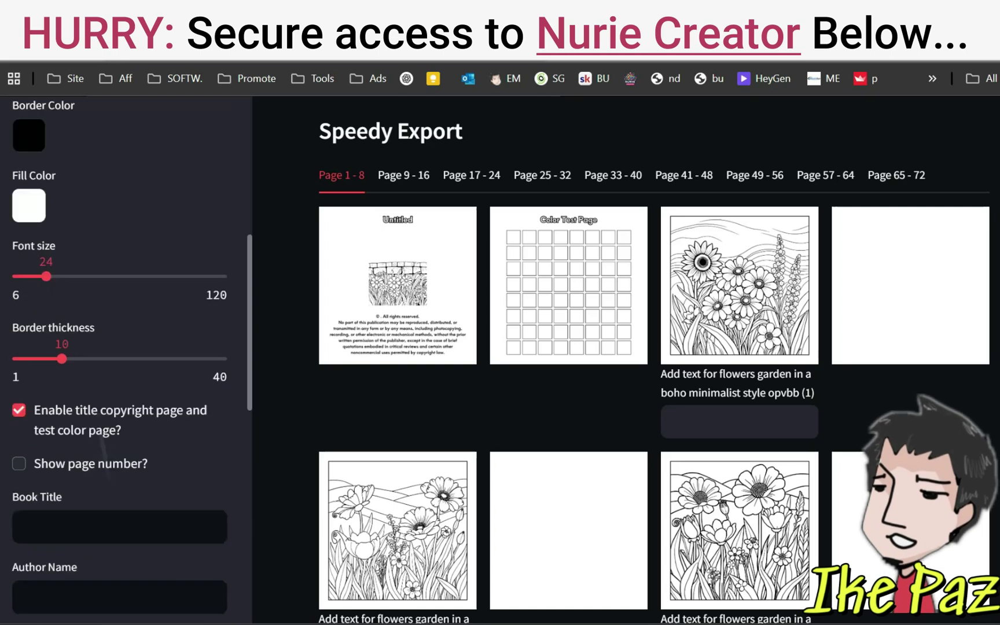
{"action": "scroll", "coordinate": [120, 358], "scroll_direction": "down", "scroll_amount": 1}
{"action": "left_click", "coordinate": [119, 461]}
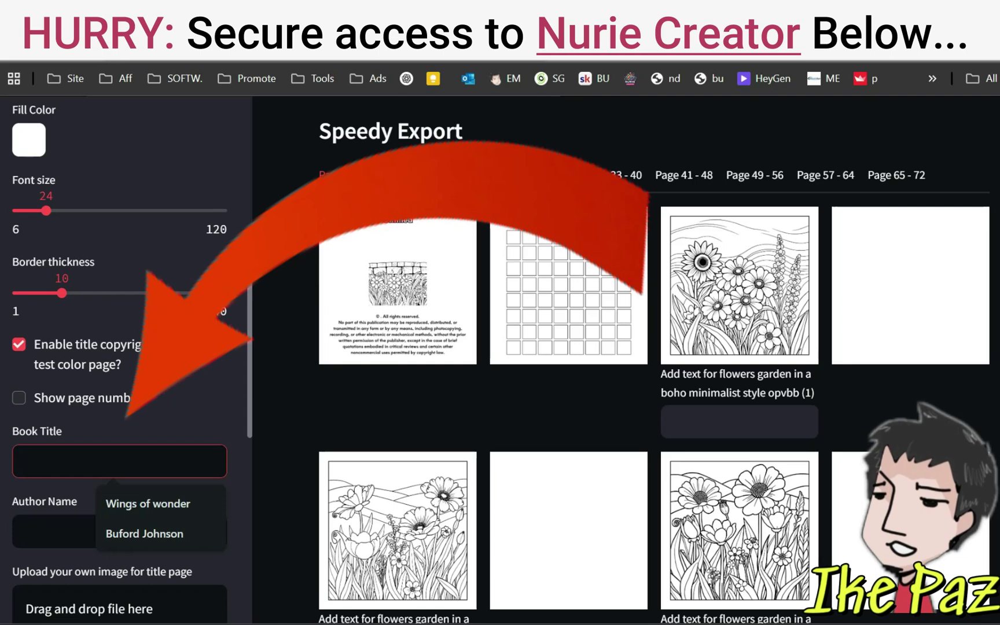
{"action": "type", "text": "Boho"}
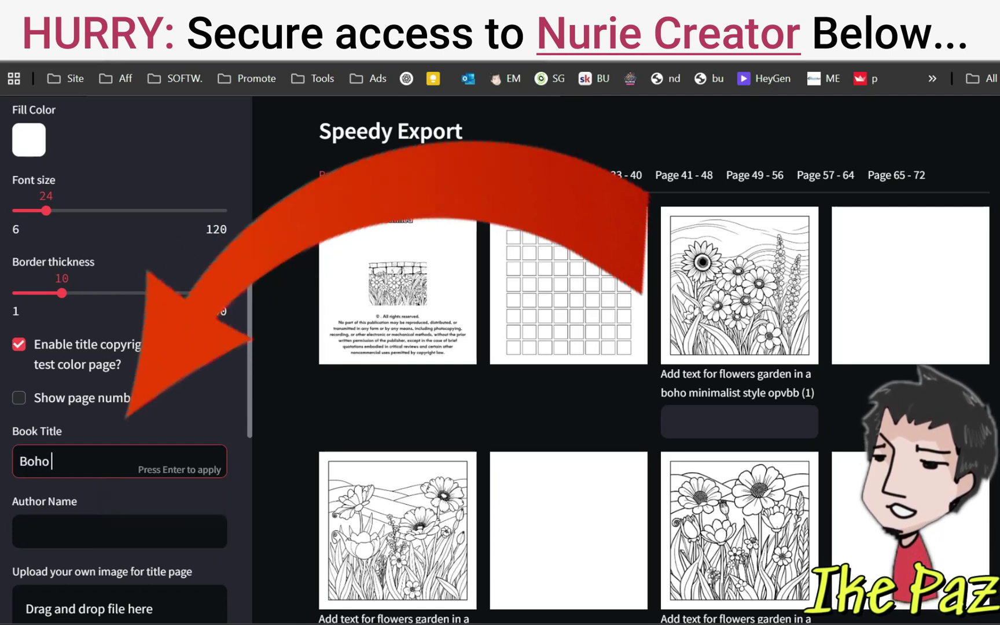
{"action": "type", "text": "Flowers"}
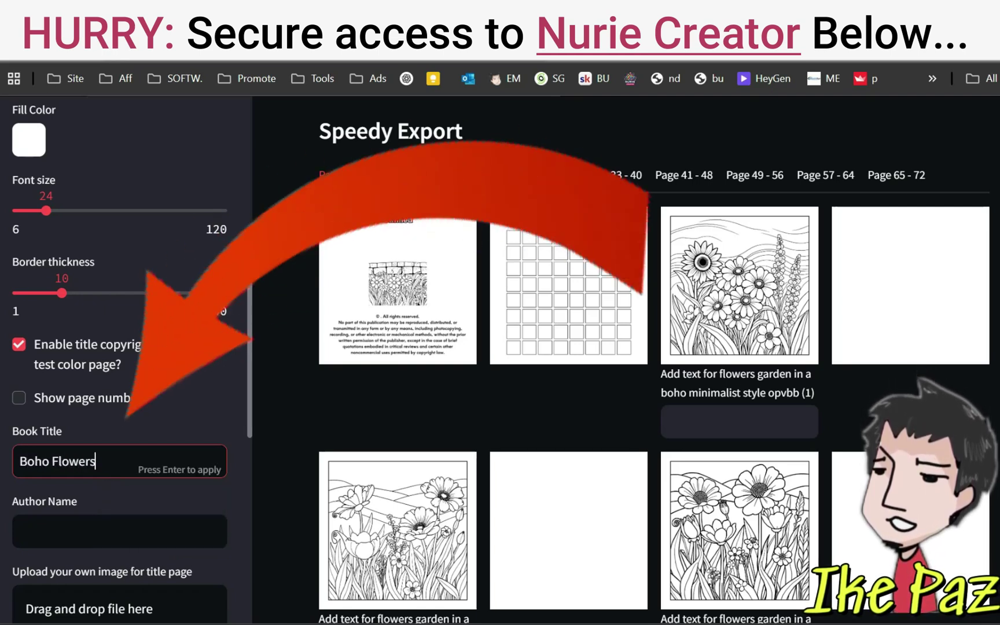
- Enter the author's name for the book's title page
{"action": "left_click", "coordinate": [119, 531]}
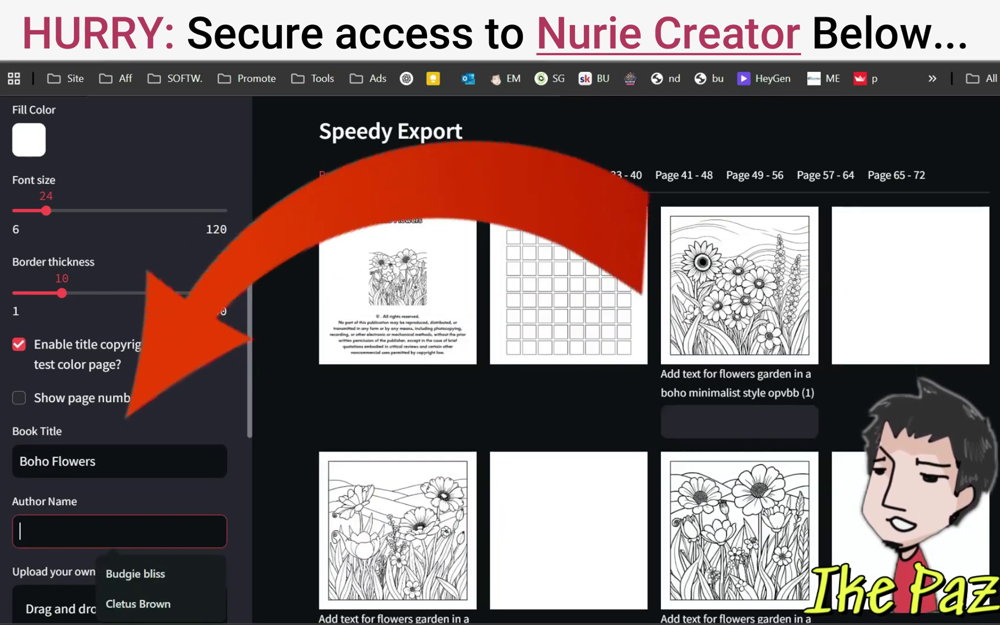
{"action": "type", "text": "John Smith"}
{"action": "key", "text": "Return"}
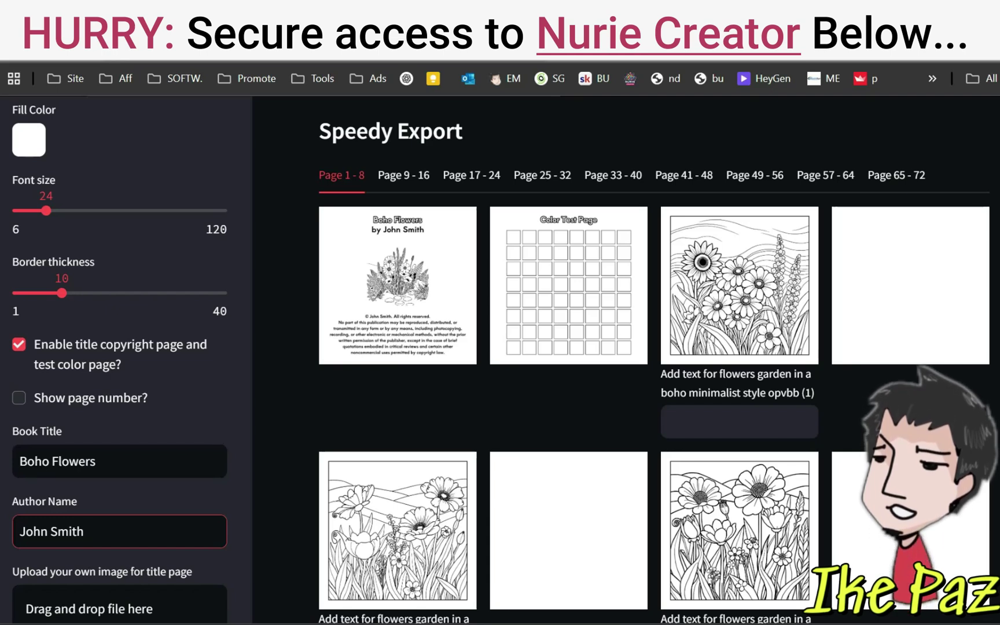
- Caption the first coloring page "Boho Sunset" and set the font size to 40
{"action": "left_click", "coordinate": [739, 422]}
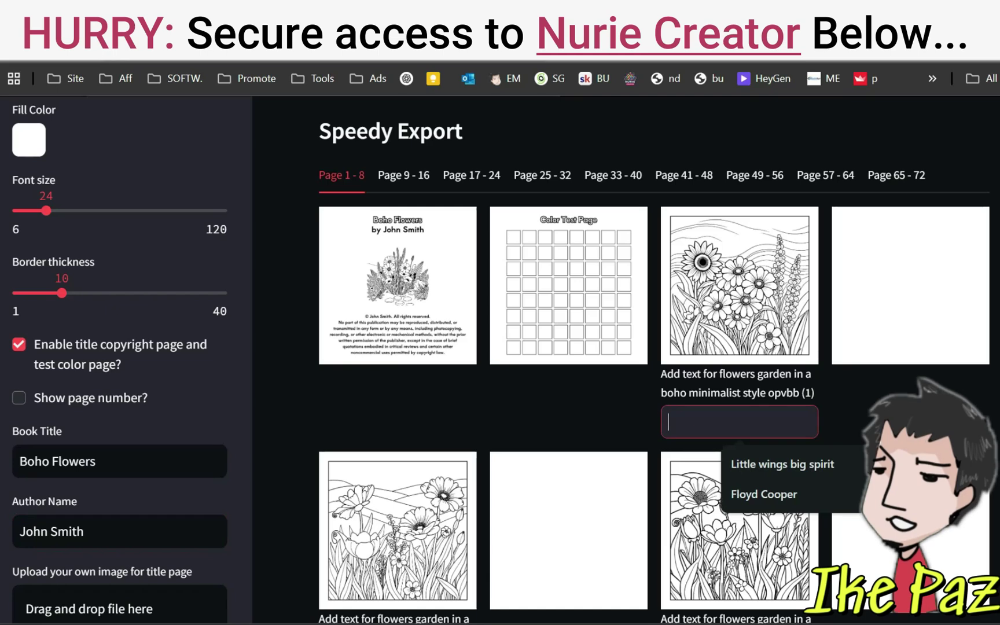
{"action": "type", "text": "Boho Sunset"}
{"action": "key", "text": "Return"}
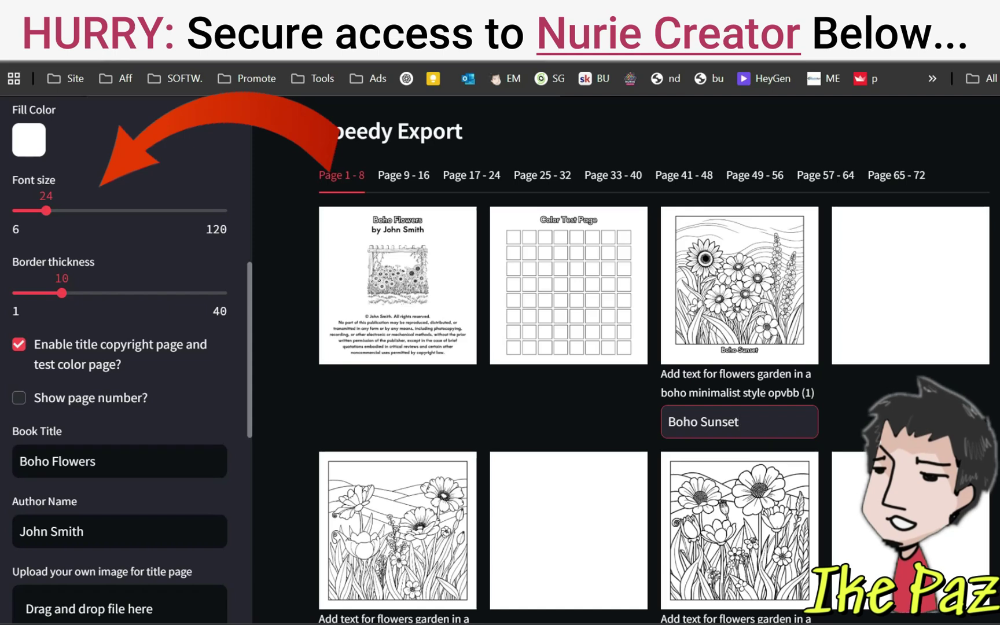
{"action": "left_click_drag", "start_coordinate": [45, 211], "coordinate": [76, 211]}
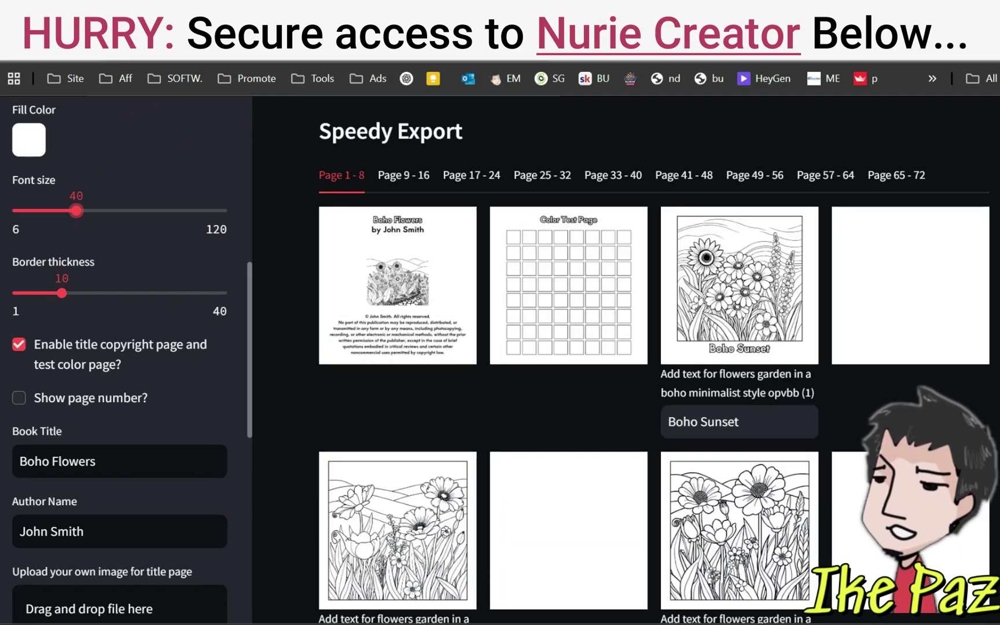
- Caption the second coloring page "Boho Garden"
{"action": "scroll", "coordinate": [126, 359], "scroll_direction": "up", "scroll_amount": 3}
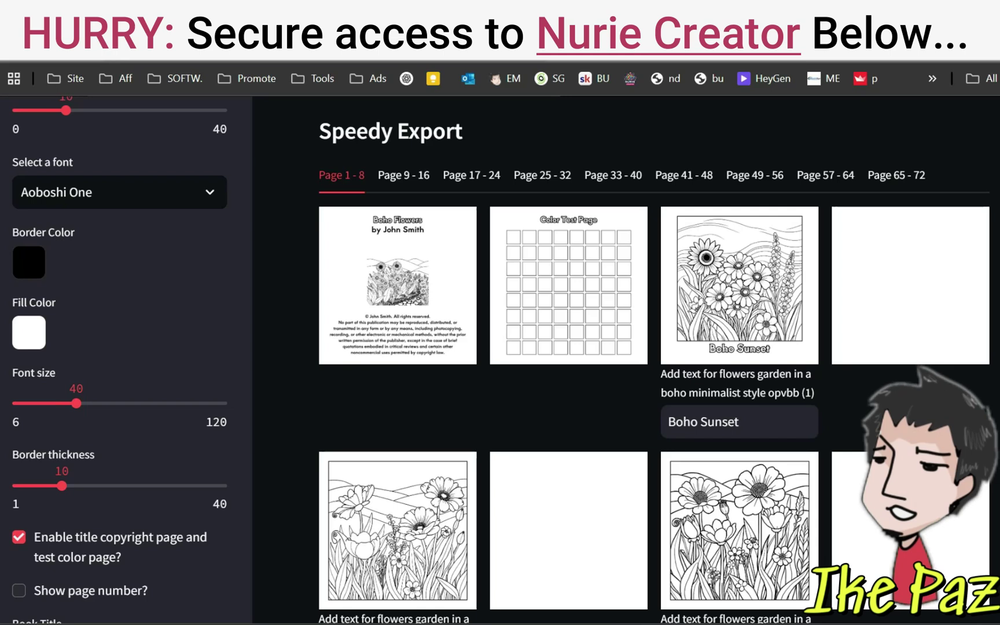
{"action": "scroll", "coordinate": [653, 359], "scroll_direction": "down", "scroll_amount": 3}
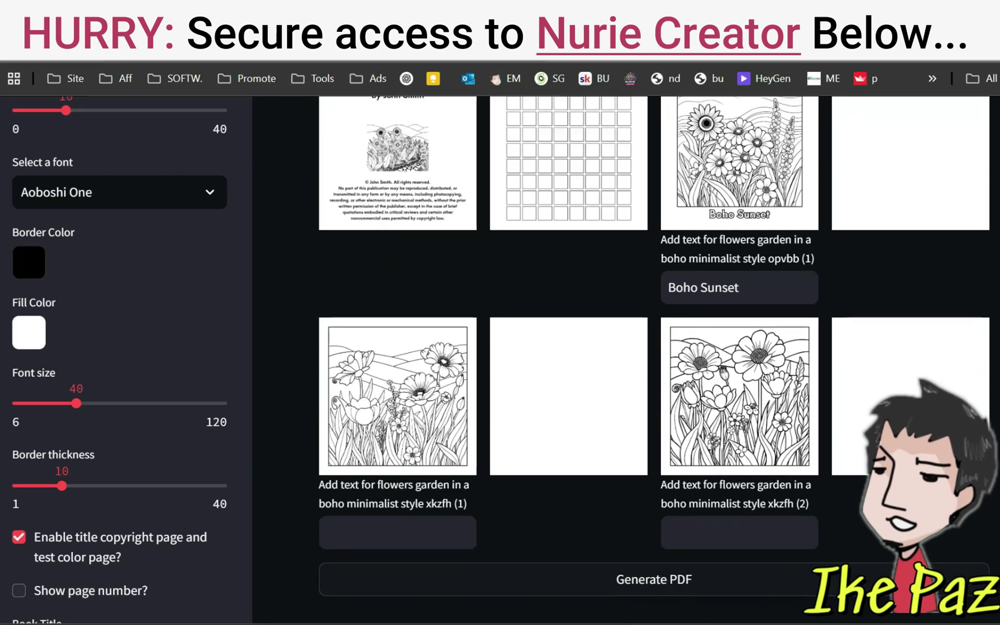
{"action": "scroll", "coordinate": [654, 359], "scroll_direction": "up", "scroll_amount": 1}
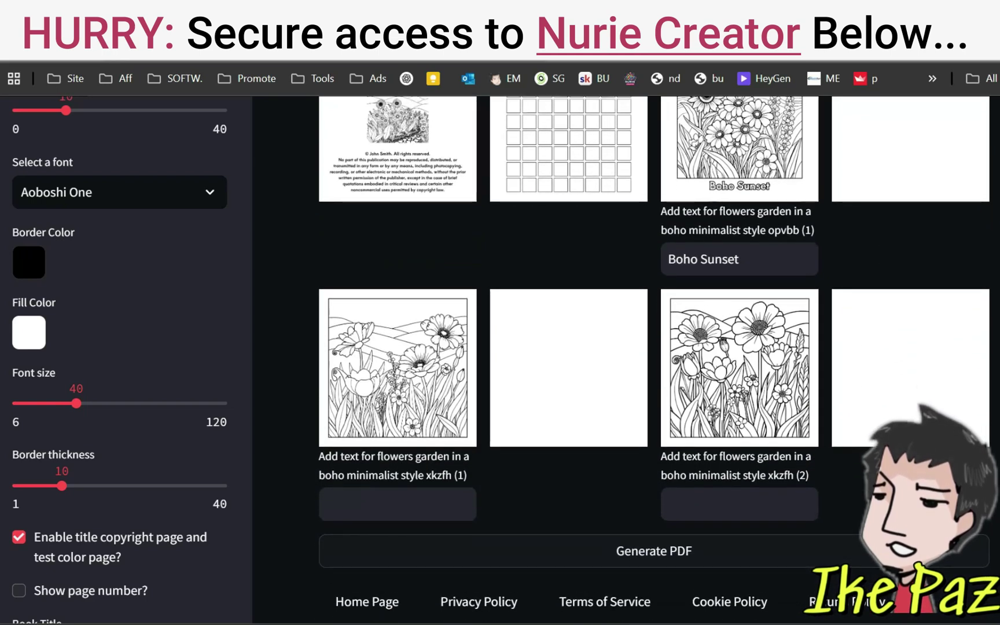
{"action": "left_click", "coordinate": [398, 504]}
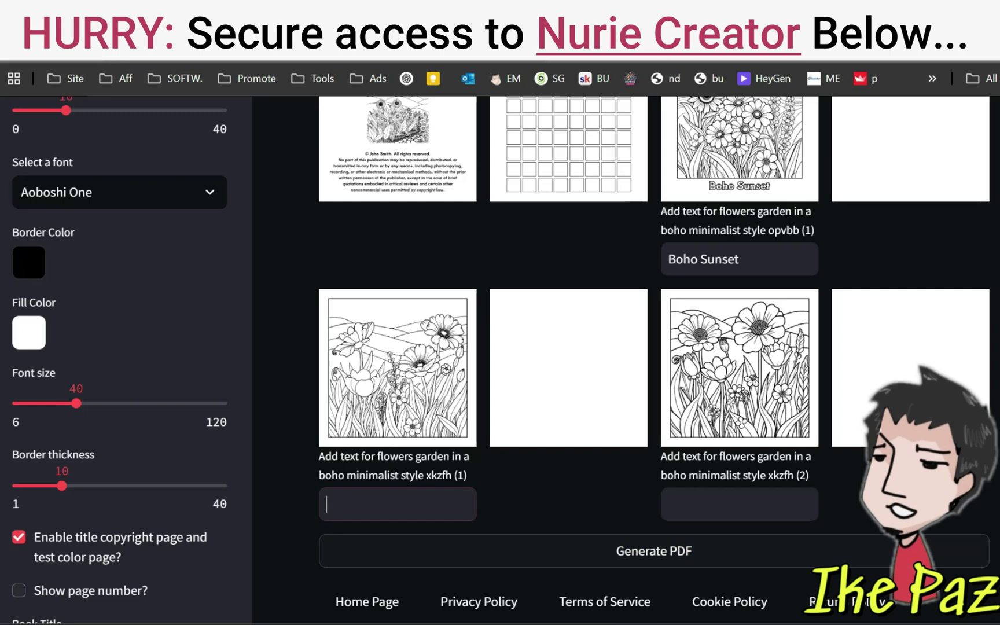
{"action": "type", "text": "Boho "}
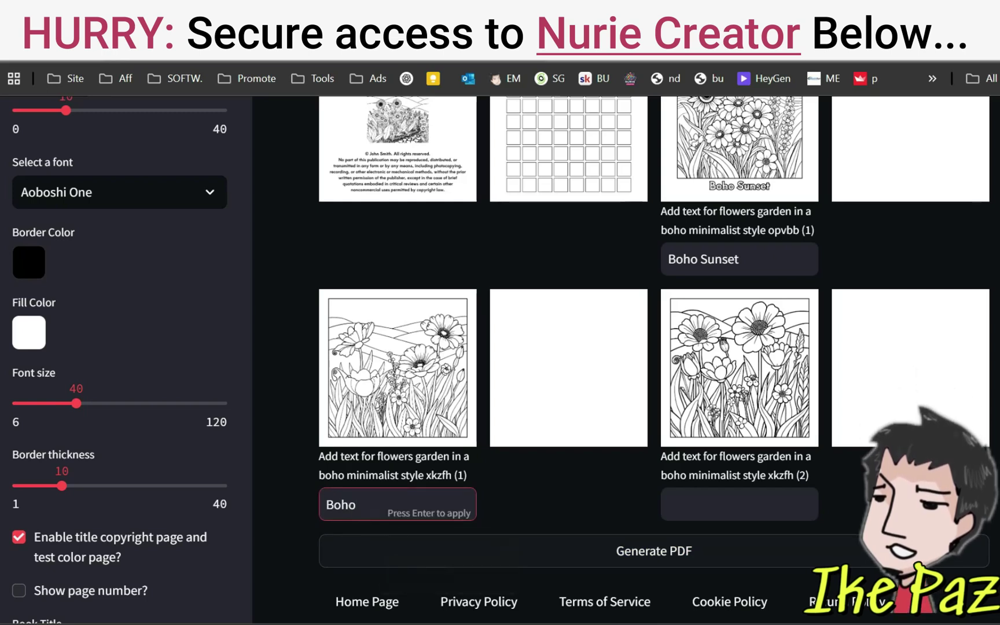
{"action": "type", "text": "Garden"}
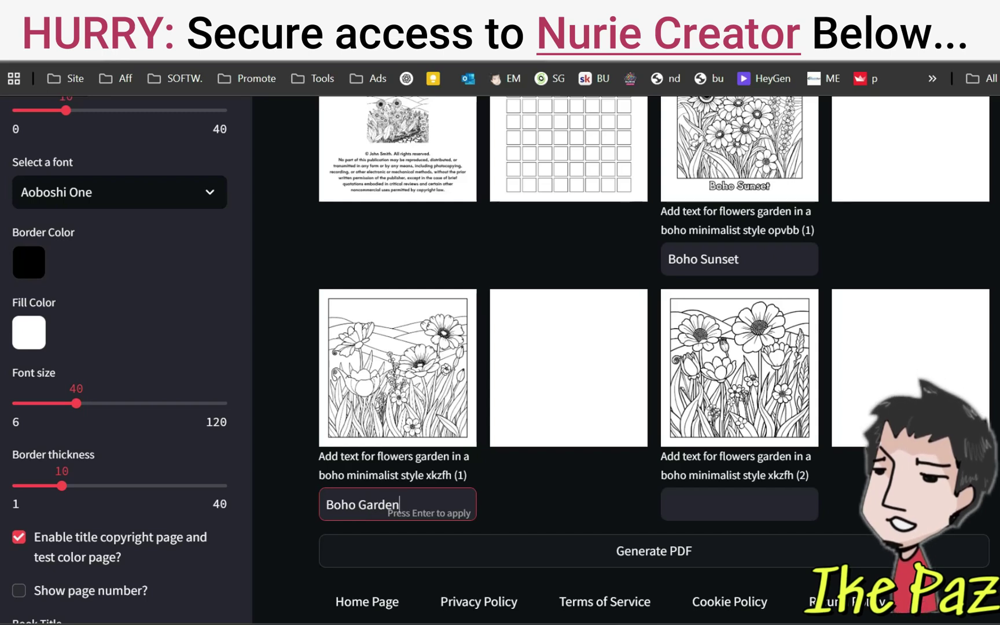
{"action": "key", "text": "Return"}
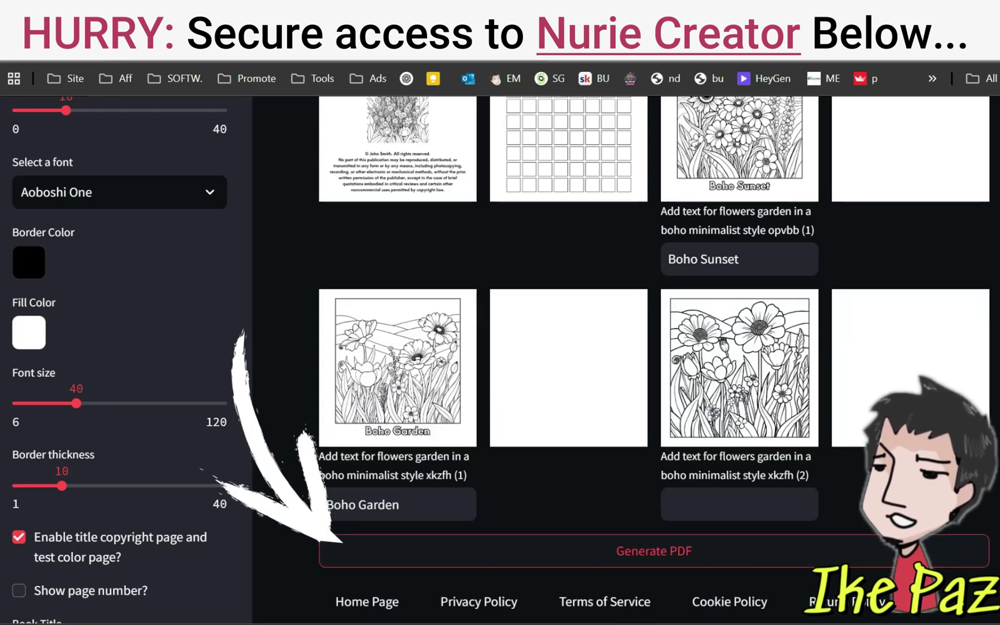
- Generate the book's PDF and review its title page, color test page and first coloring pages with their captions
{"action": "left_click", "coordinate": [654, 550]}
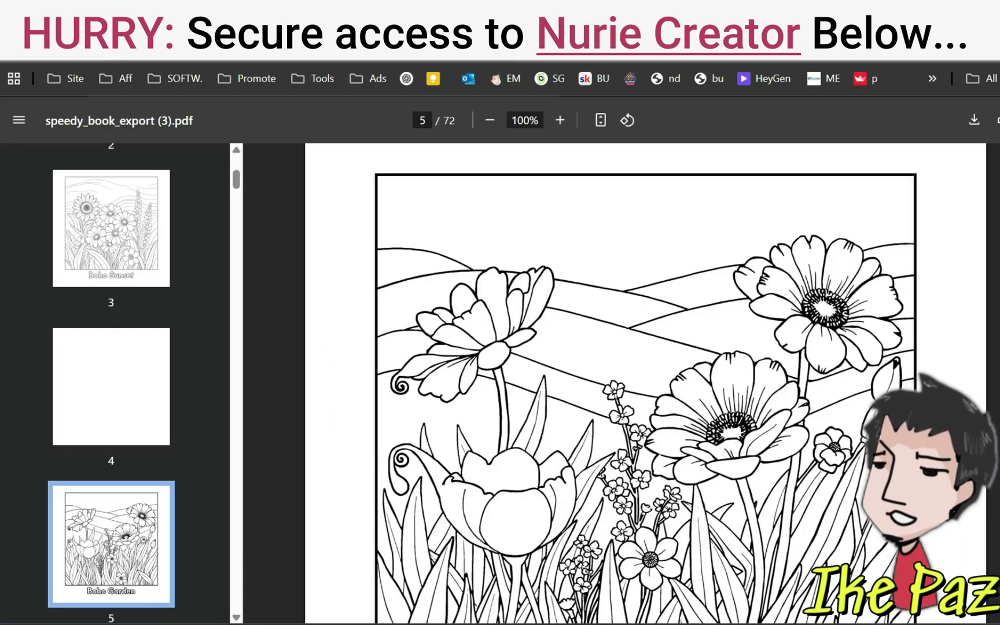
{"action": "scroll", "coordinate": [645, 383], "scroll_direction": "up", "scroll_amount": 20}
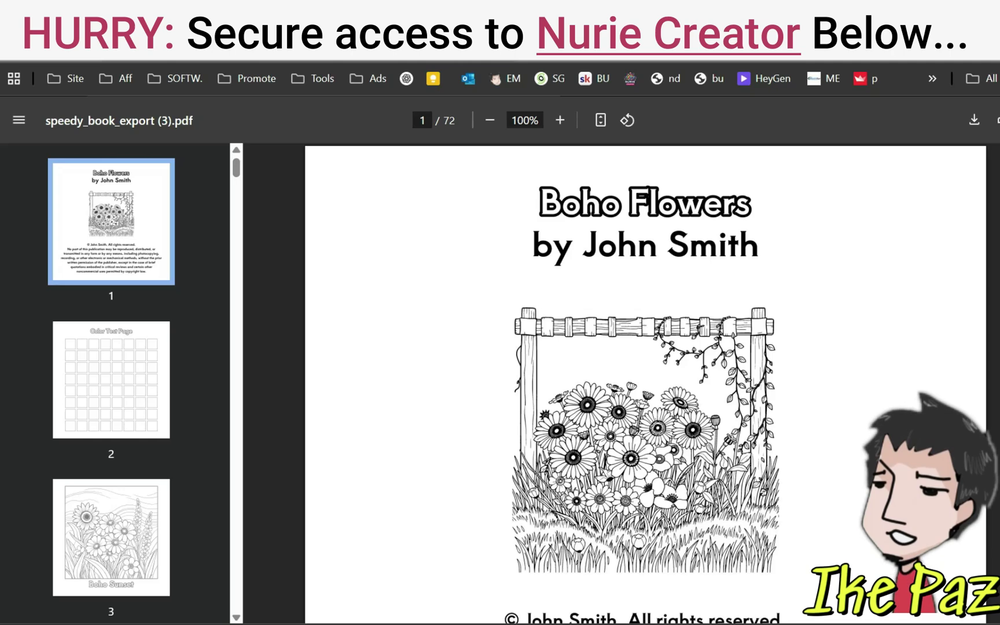
{"action": "scroll", "coordinate": [645, 383], "scroll_direction": "down", "scroll_amount": 20}
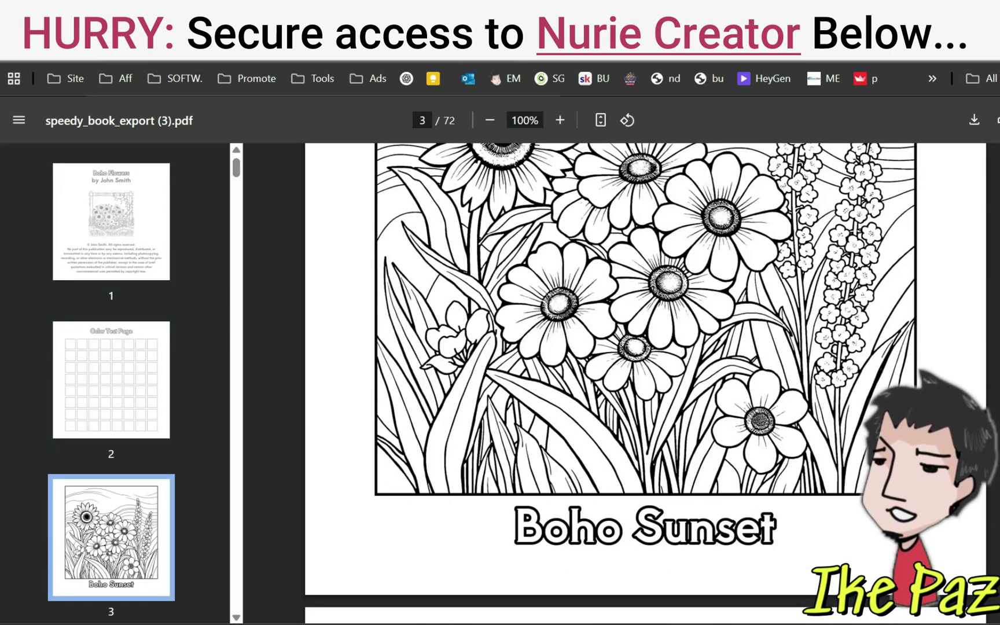
{"action": "scroll", "coordinate": [646, 382], "scroll_direction": "up", "scroll_amount": 12}
{"action": "scroll", "coordinate": [646, 381], "scroll_direction": "down", "scroll_amount": 5}
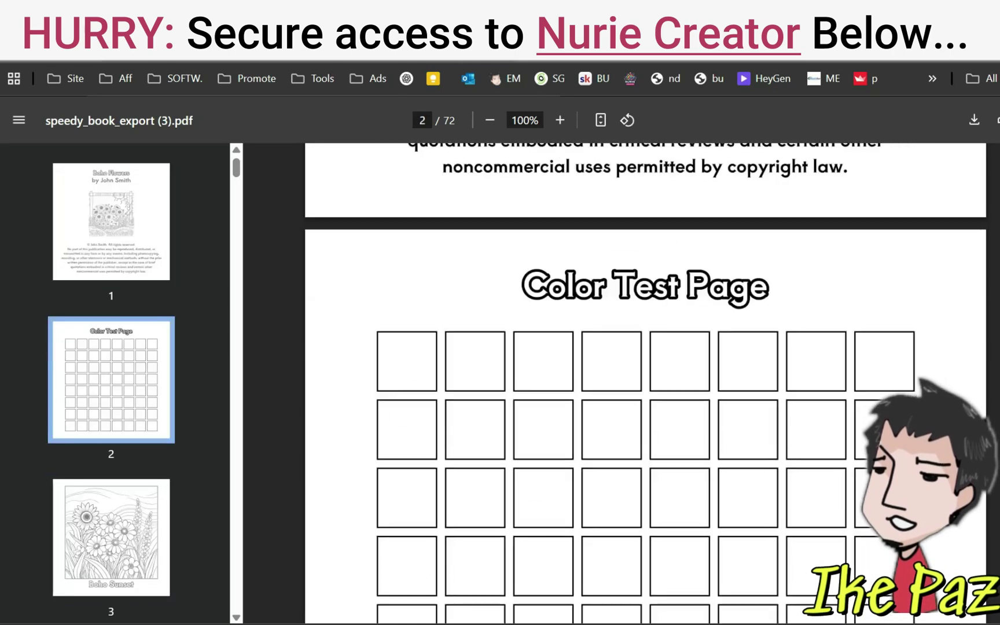
{"action": "scroll", "coordinate": [646, 382], "scroll_direction": "down", "scroll_amount": 20}
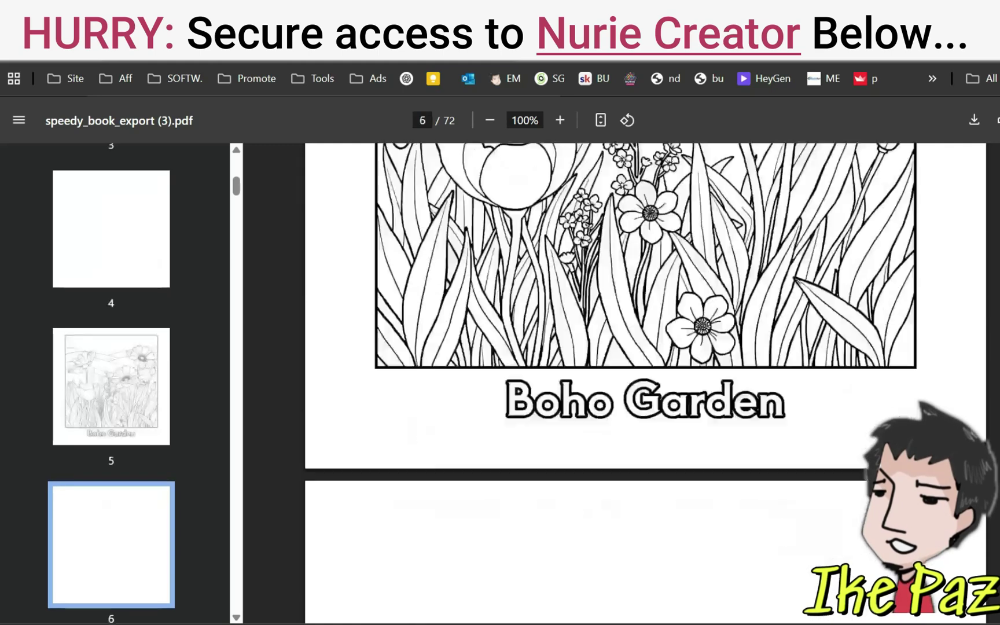
{"action": "scroll", "coordinate": [645, 381], "scroll_direction": "down", "scroll_amount": 6}
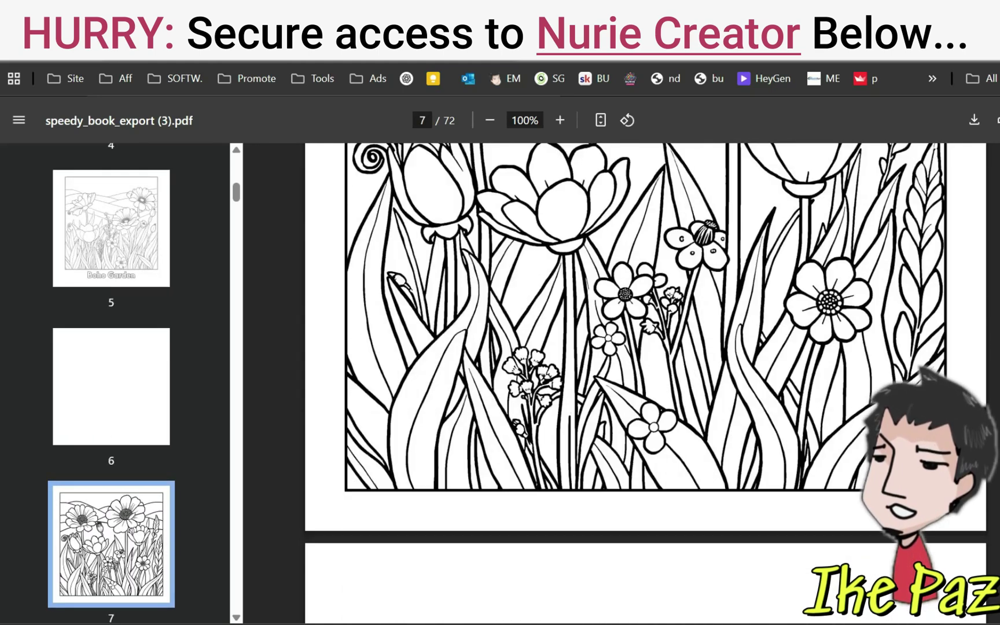
{"action": "scroll", "coordinate": [646, 382], "scroll_direction": "down", "scroll_amount": 18}
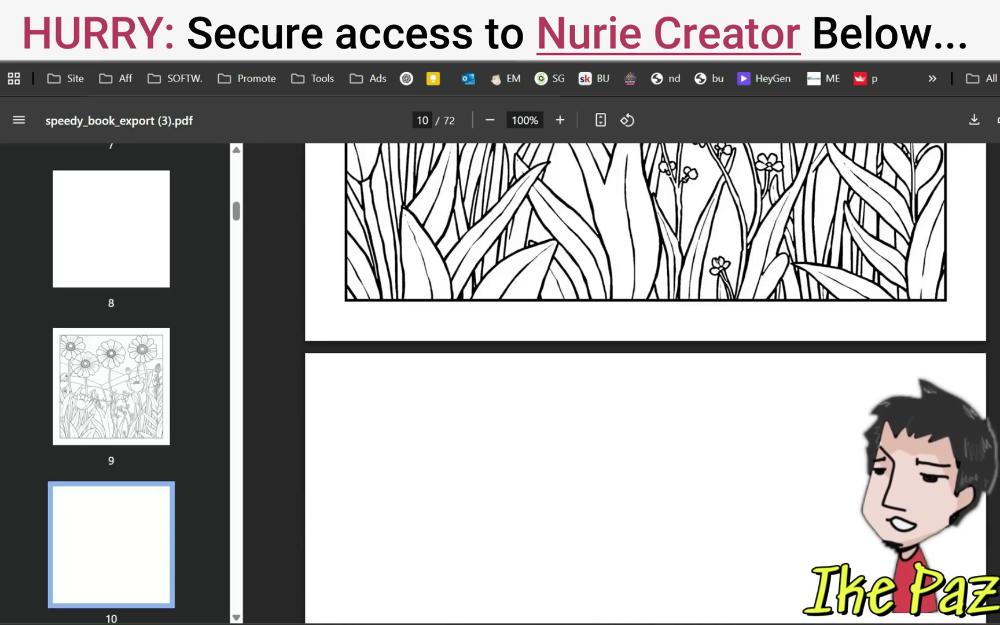
{"action": "scroll", "coordinate": [645, 382], "scroll_direction": "up", "scroll_amount": 20}
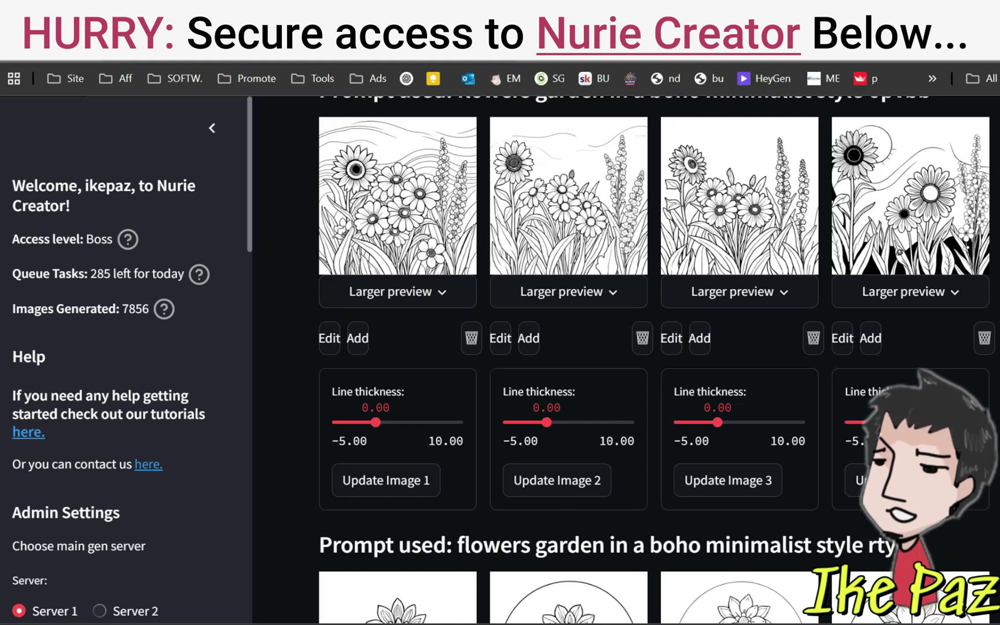
- Enable Quick PNG Export and export the first three images of the top flower garden row as PNG files
{"action": "scroll", "coordinate": [110, 359], "scroll_direction": "down", "scroll_amount": 1}
{"action": "scroll", "coordinate": [110, 358], "scroll_direction": "down", "scroll_amount": 5}
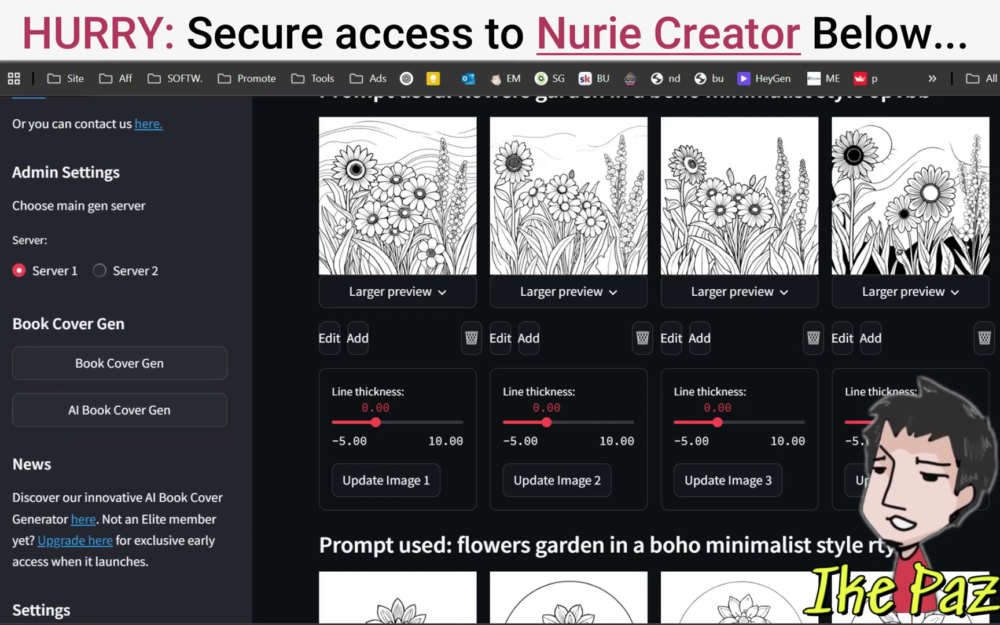
{"action": "scroll", "coordinate": [109, 358], "scroll_direction": "up", "scroll_amount": 5}
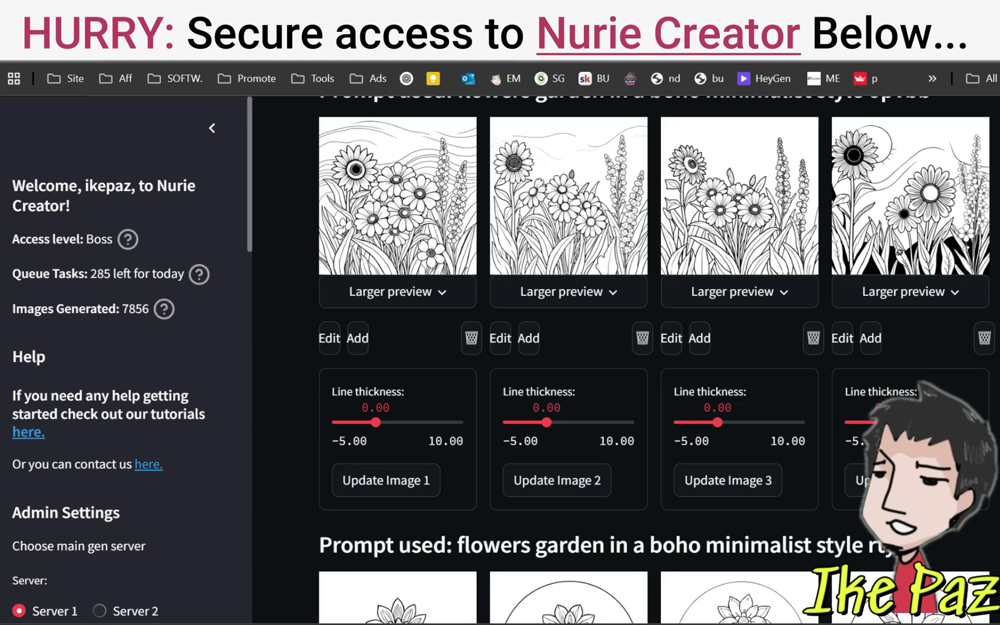
{"action": "scroll", "coordinate": [110, 358], "scroll_direction": "down", "scroll_amount": 10}
{"action": "scroll", "coordinate": [126, 359], "scroll_direction": "up", "scroll_amount": 4}
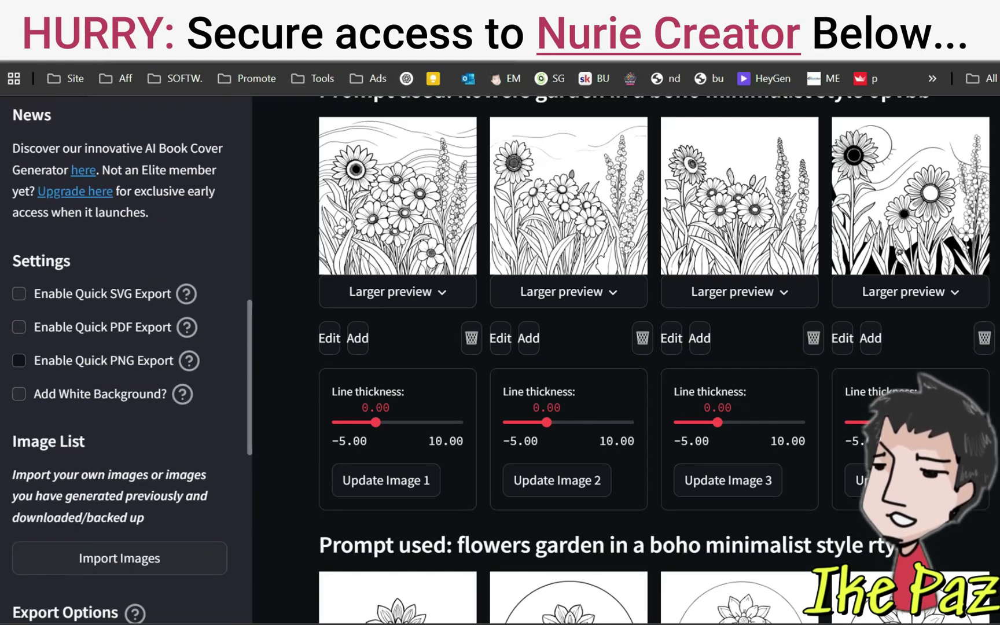
{"action": "left_click", "coordinate": [19, 361]}
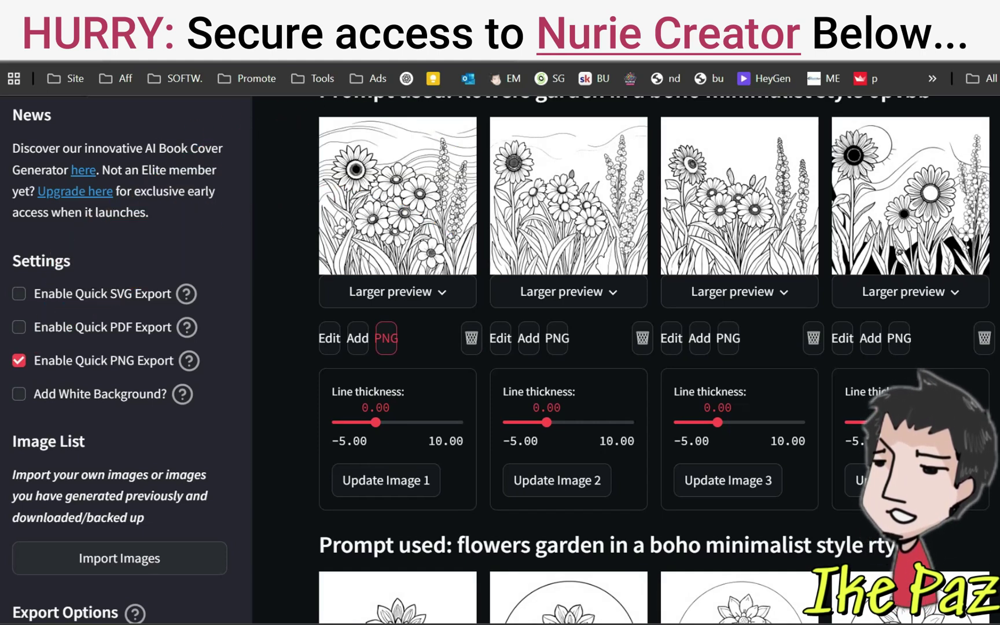
{"action": "left_click", "coordinate": [386, 338]}
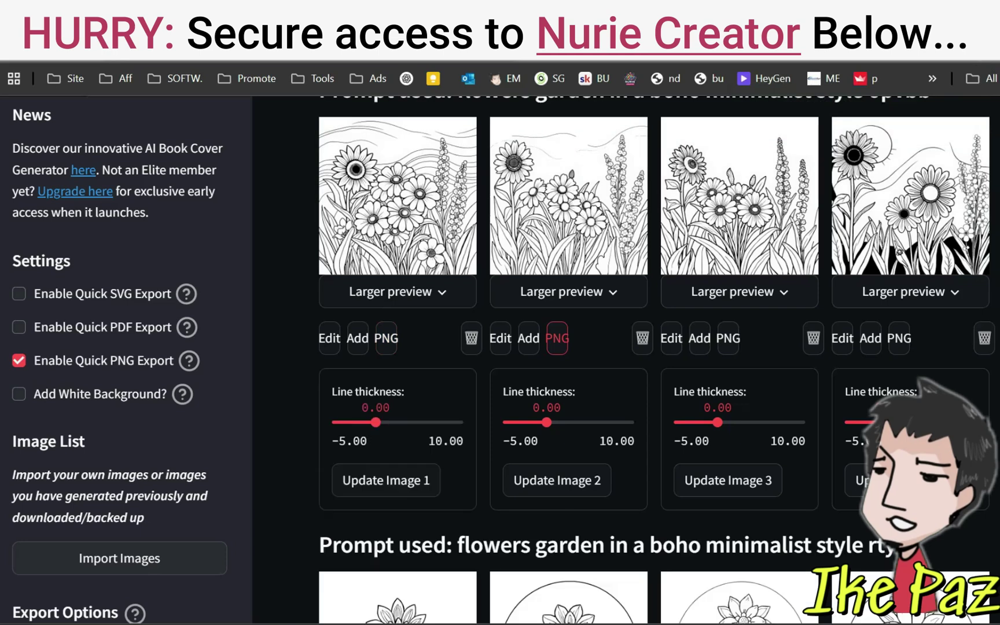
{"action": "left_click", "coordinate": [557, 338]}
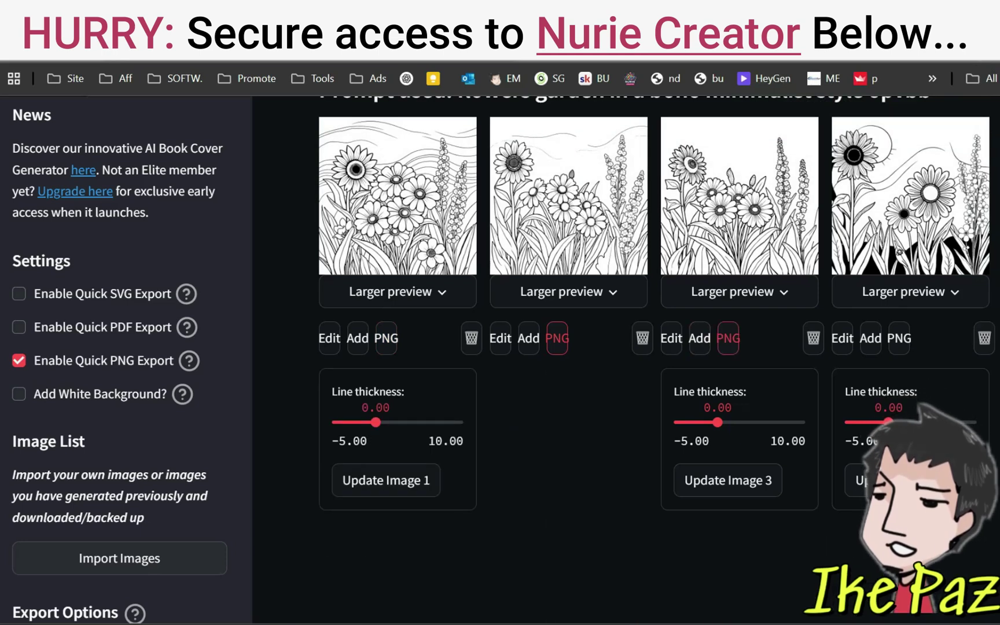
{"action": "left_click", "coordinate": [728, 338]}
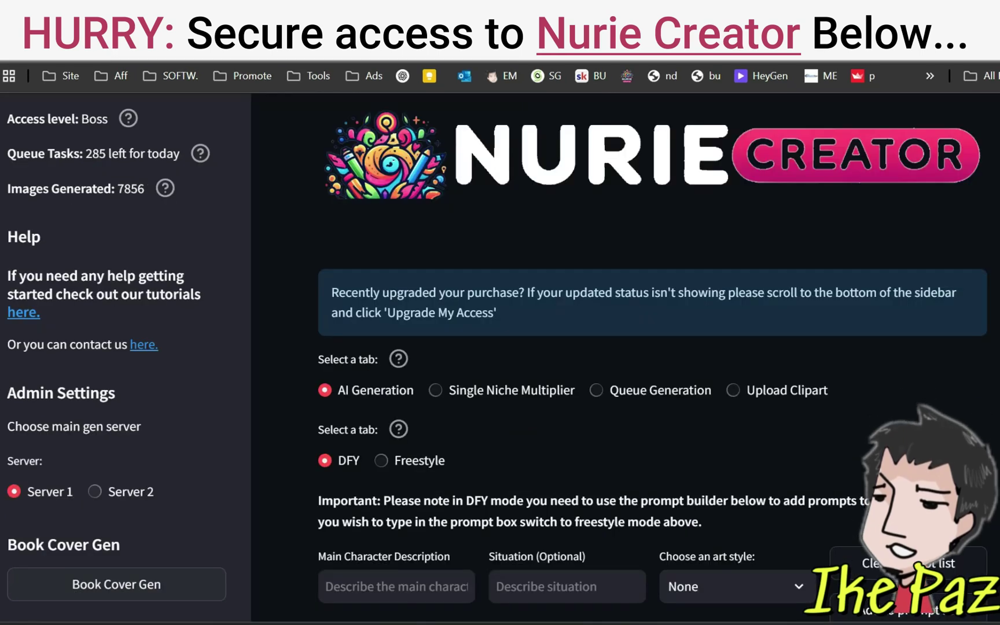
{"action": "scroll", "coordinate": [652, 353], "scroll_direction": "down", "scroll_amount": 7}
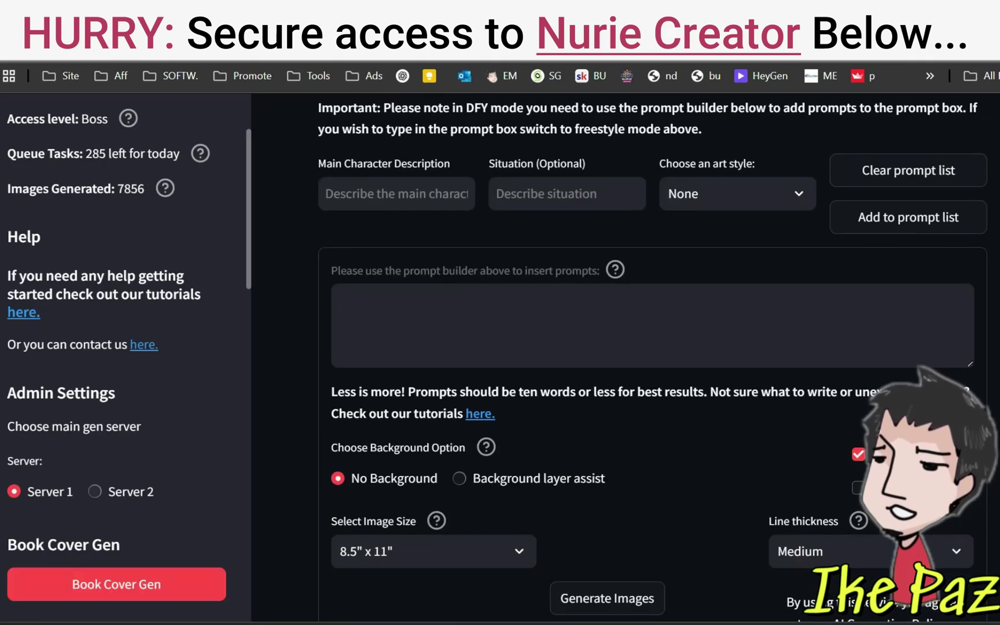
- Open the book cover generator and set the book size to 8.5" x 8.5" and the page count to 70
{"action": "scroll", "coordinate": [115, 359], "scroll_direction": "down", "scroll_amount": 10}
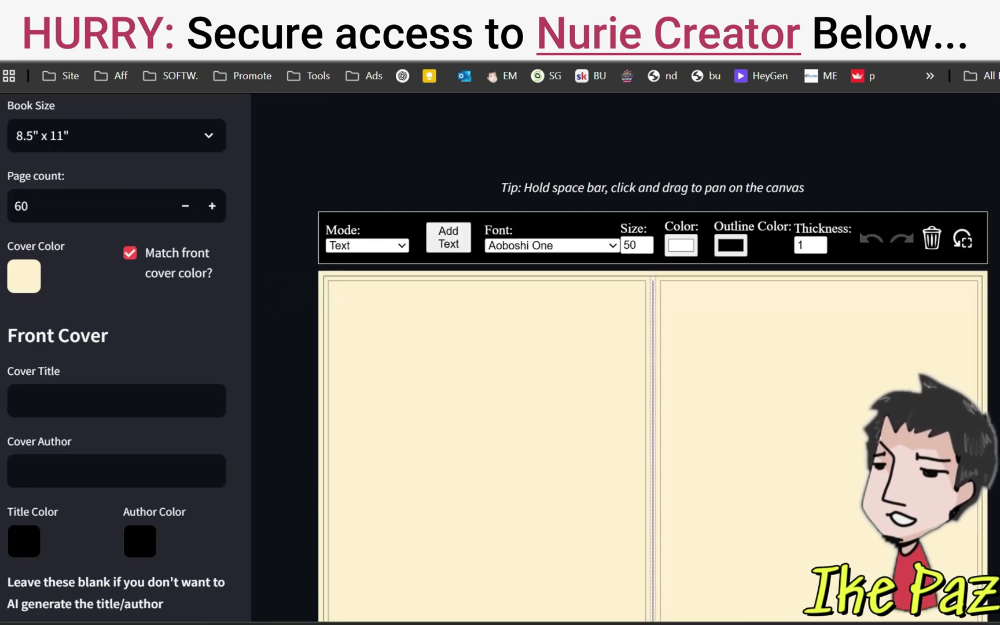
{"action": "scroll", "coordinate": [116, 358], "scroll_direction": "up", "scroll_amount": 2}
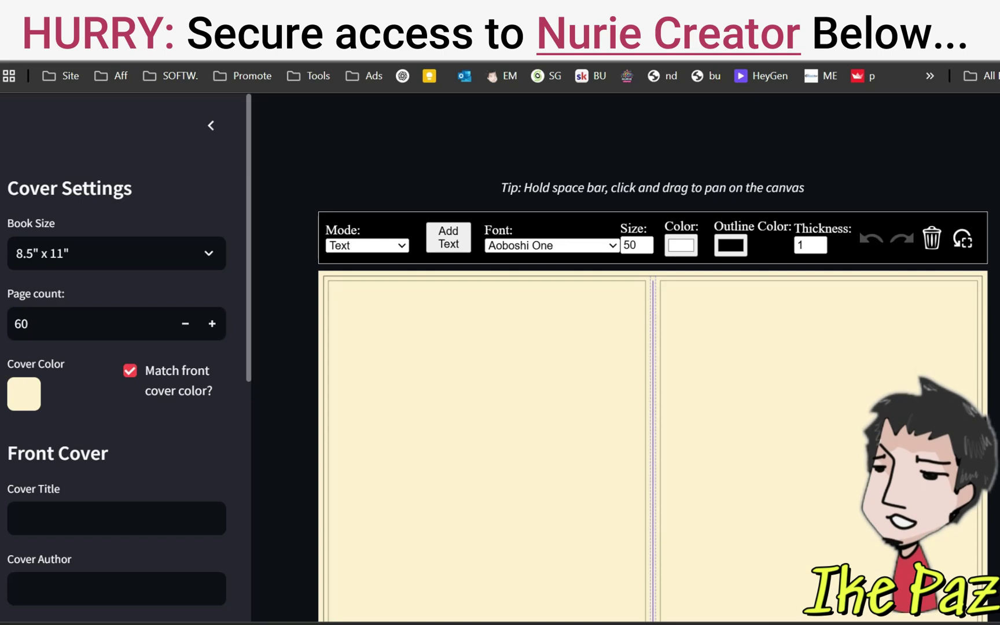
{"action": "left_click", "coordinate": [116, 253]}
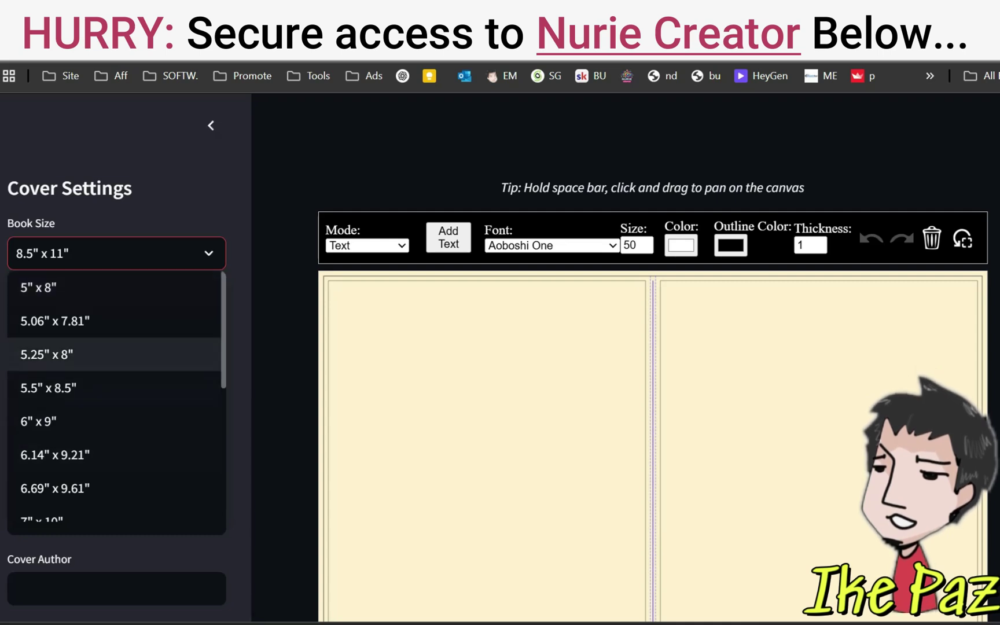
{"action": "scroll", "coordinate": [116, 399], "scroll_direction": "down", "scroll_amount": 5}
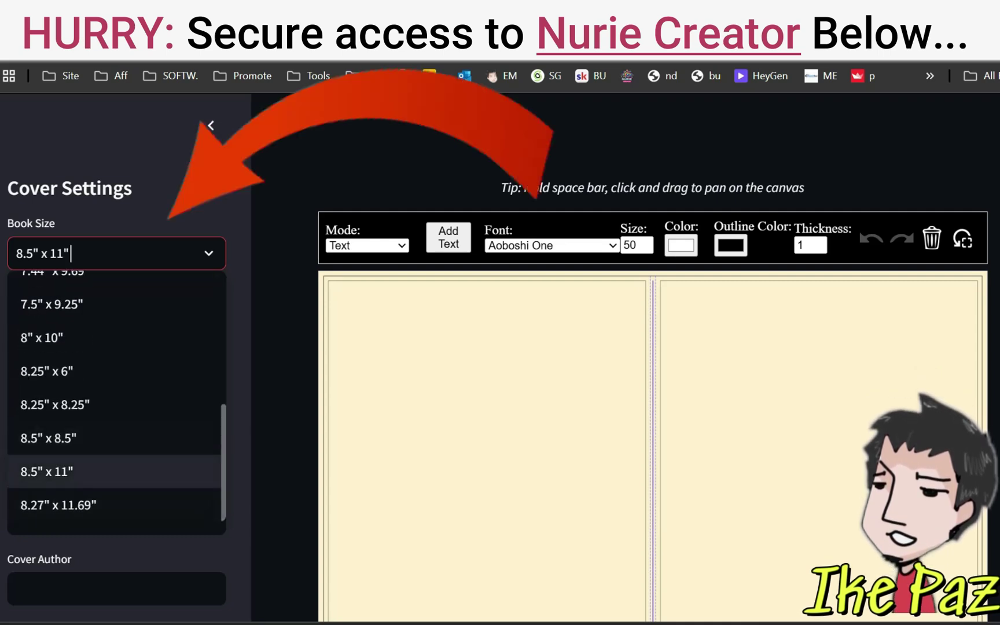
{"action": "left_click", "coordinate": [115, 438]}
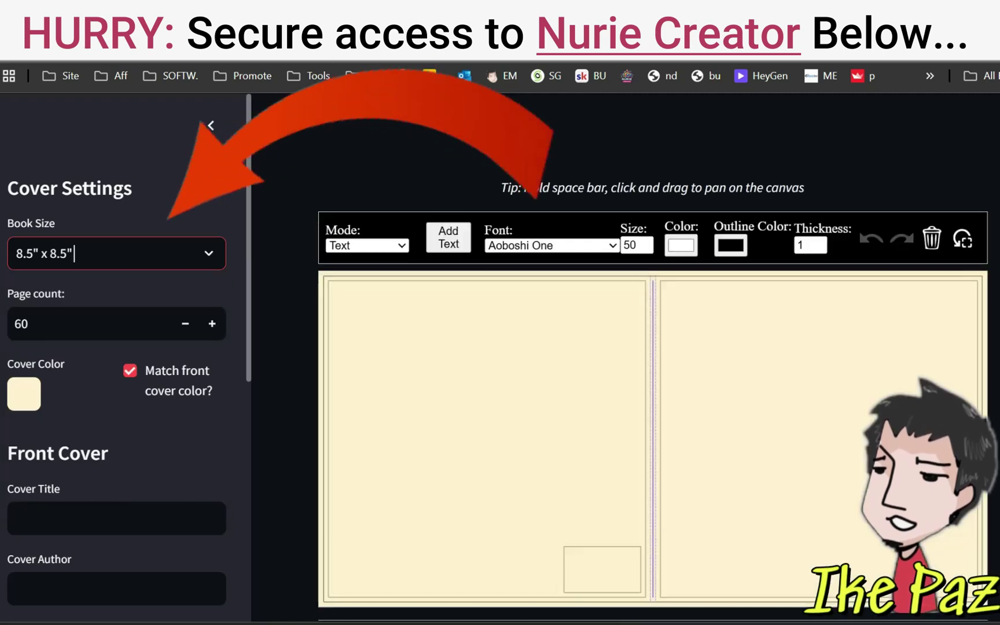
{"action": "left_click", "coordinate": [87, 323]}
{"action": "double_click", "coordinate": [58, 323]}
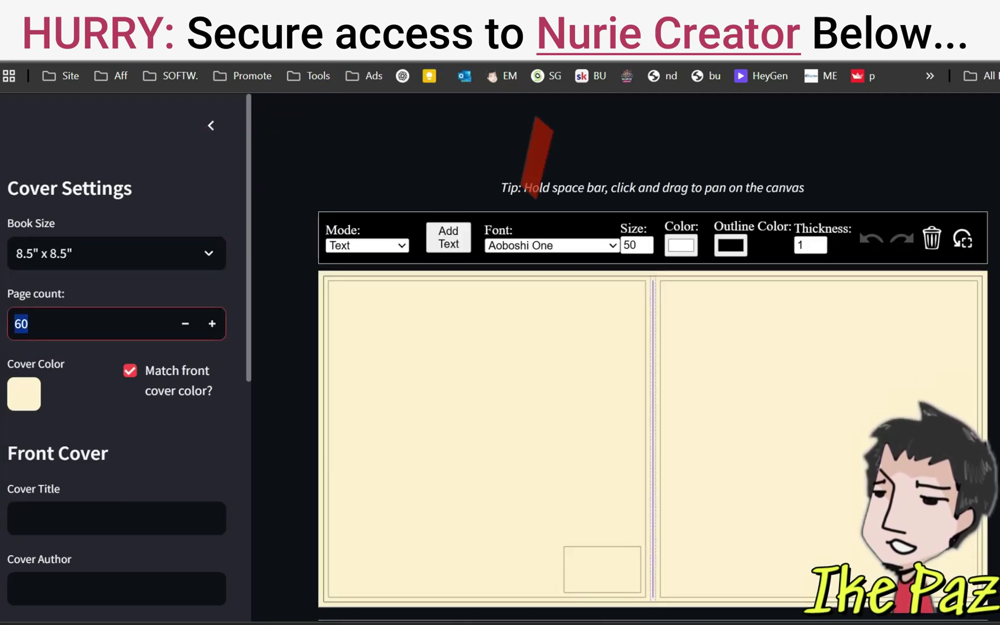
{"action": "type", "text": "70"}
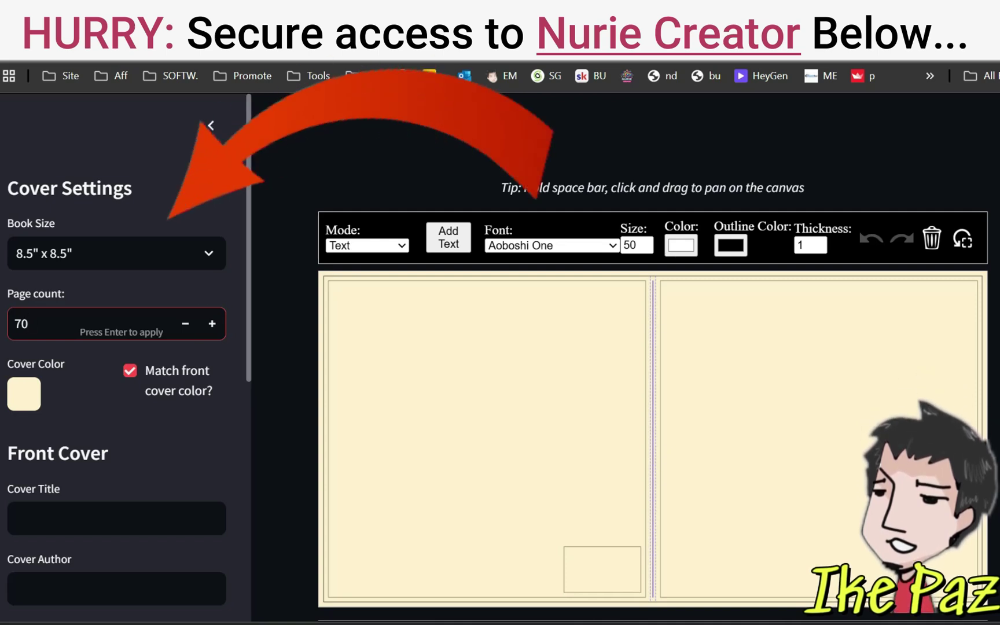
- Enter "Boho Flowers" as the front cover title and change the title color to red
{"action": "scroll", "coordinate": [116, 348], "scroll_direction": "down", "scroll_amount": 4}
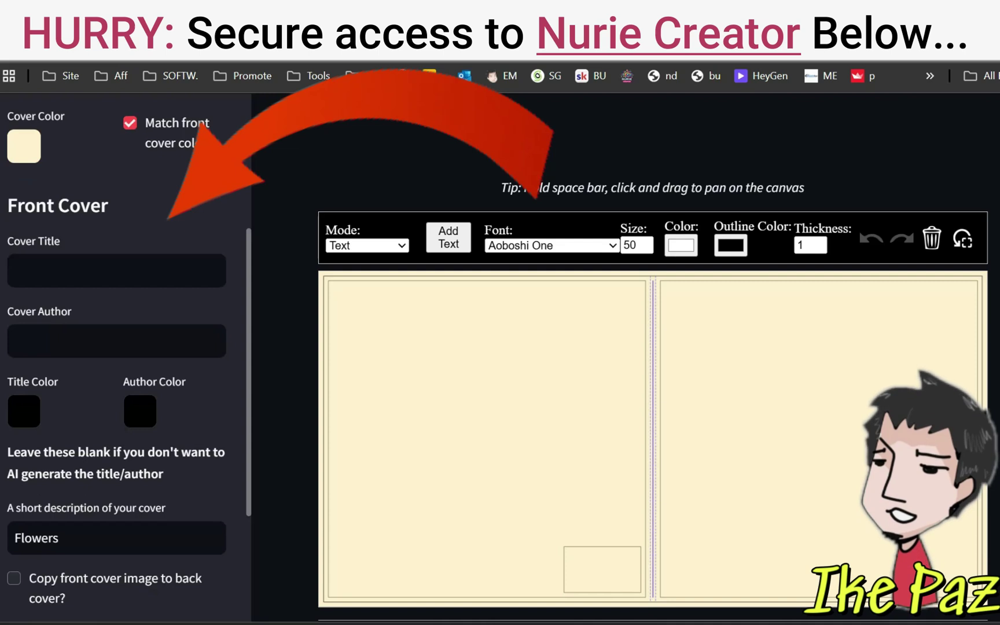
{"action": "left_click", "coordinate": [116, 271]}
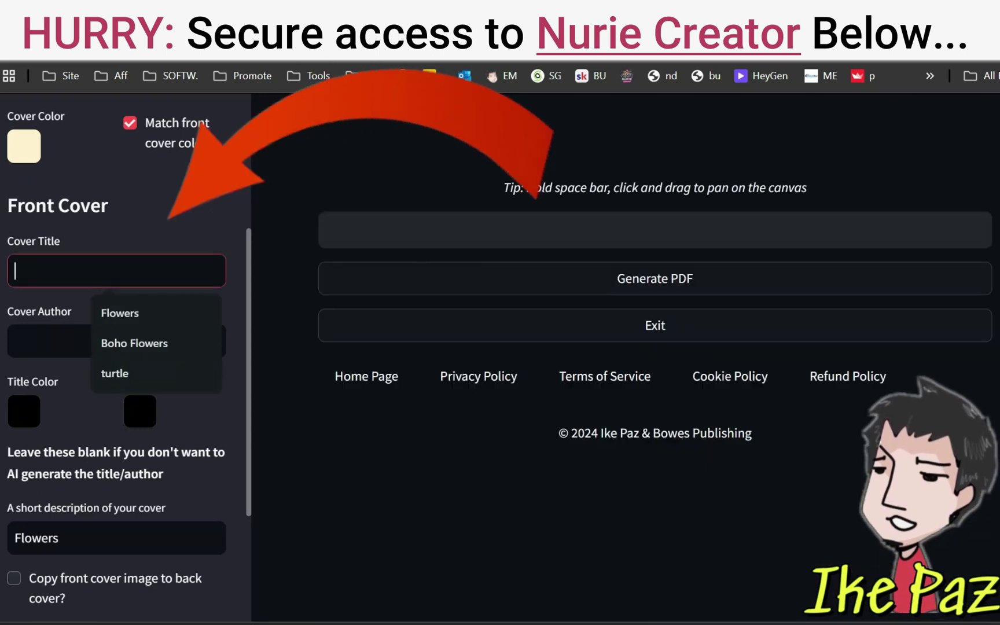
{"action": "left_click", "coordinate": [135, 343]}
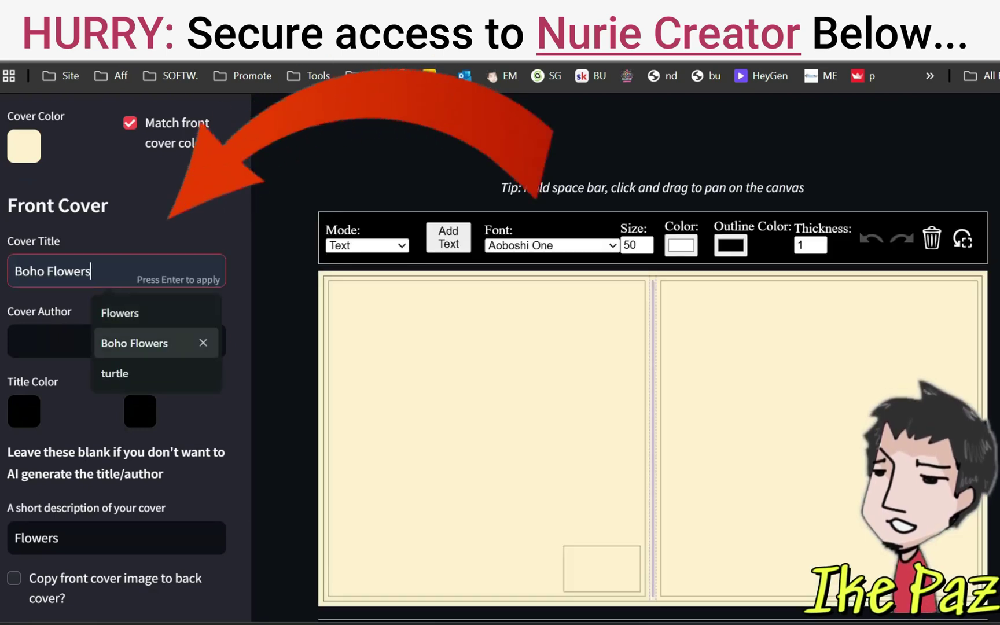
{"action": "left_click", "coordinate": [24, 412]}
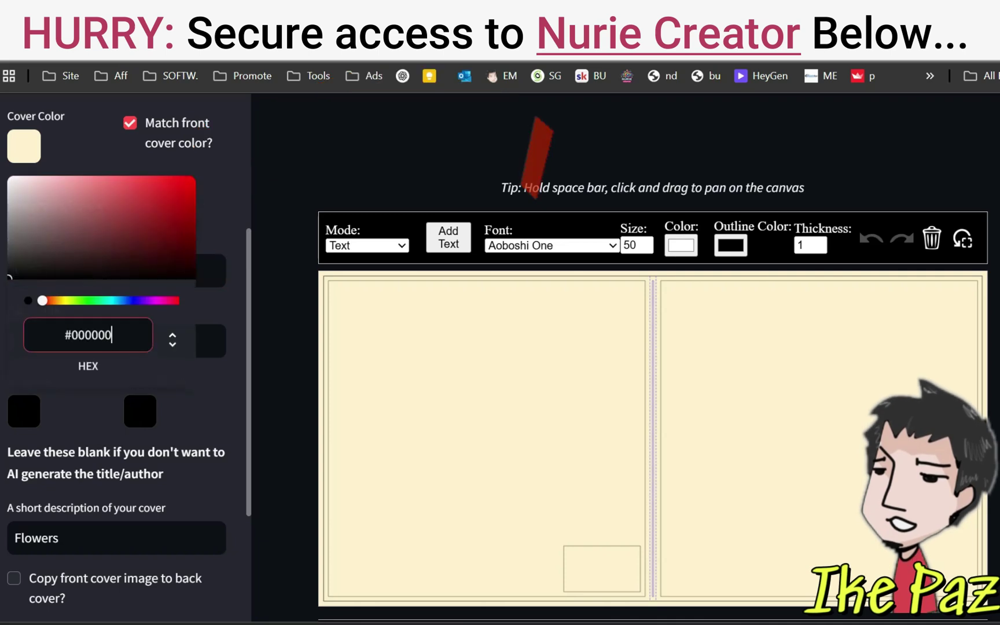
{"action": "left_click_drag", "start_coordinate": [170, 199], "coordinate": [182, 192]}
{"action": "left_click", "coordinate": [217, 181]}
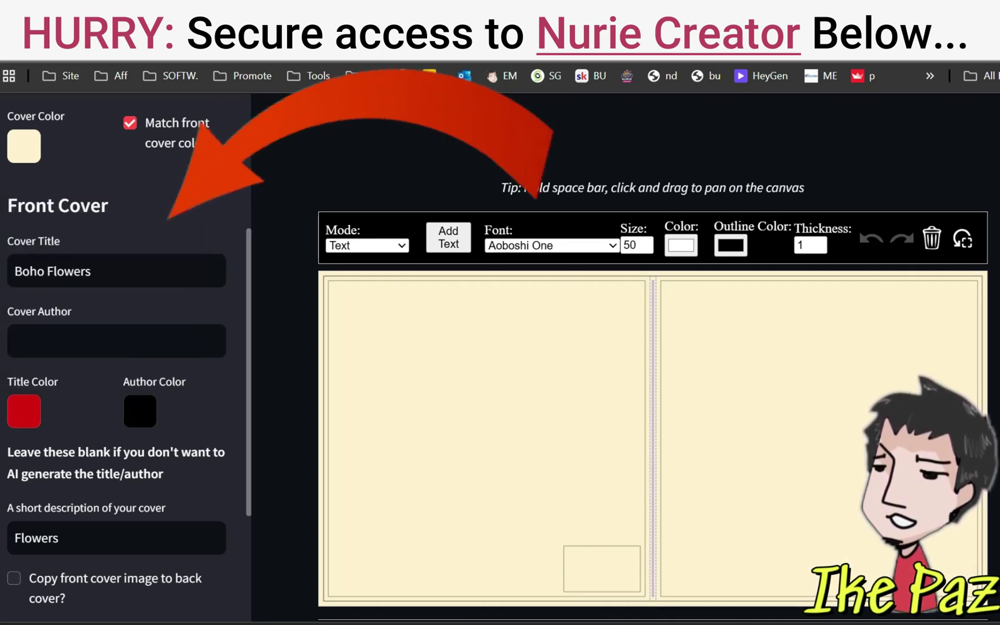
- Change the cover description to "bohemian Flowers", correcting its spelling, and generate the front cover
{"action": "scroll", "coordinate": [116, 347], "scroll_direction": "down", "scroll_amount": 3}
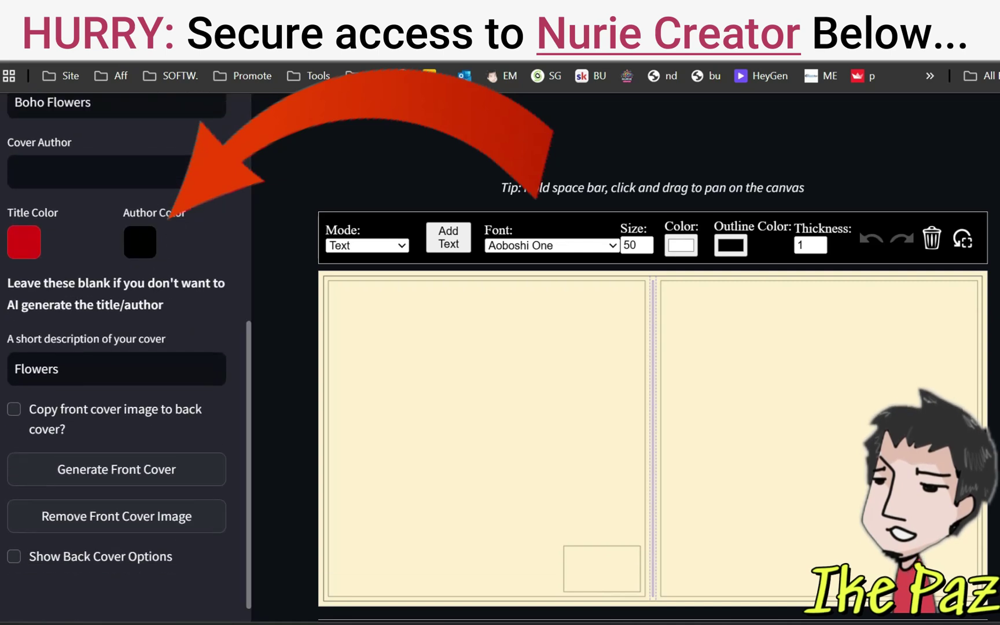
{"action": "left_click", "coordinate": [15, 369]}
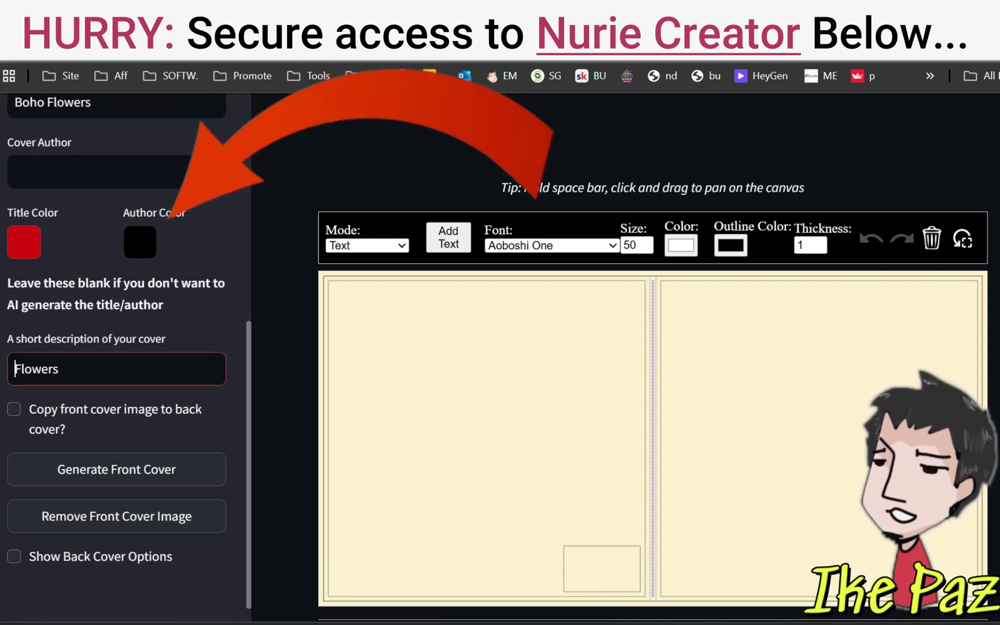
{"action": "type", "text": "boh"}
{"action": "type", "text": "omian"}
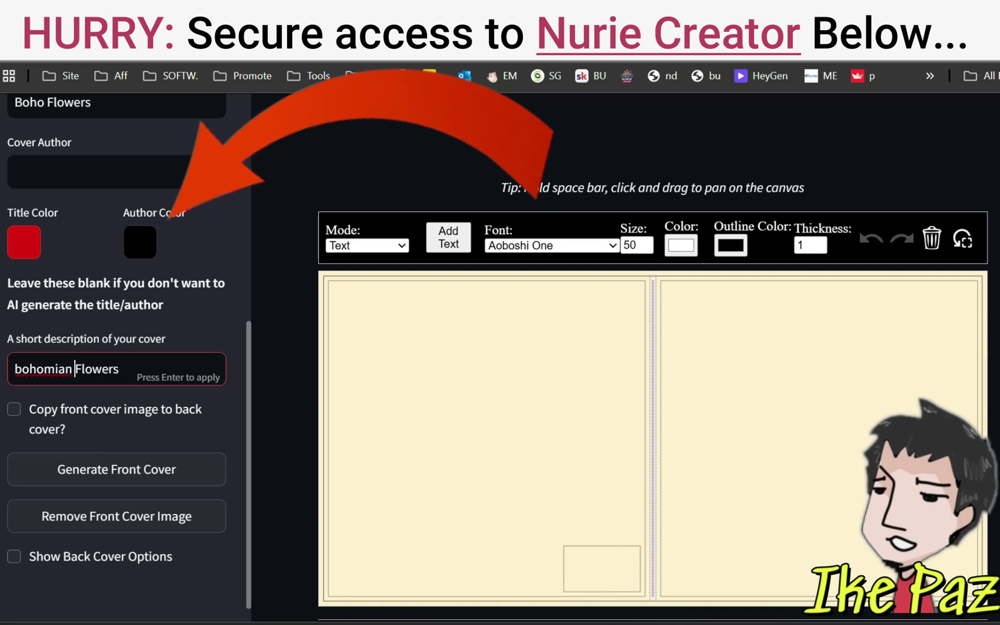
{"action": "left_click", "coordinate": [37, 369]}
{"action": "right_click", "coordinate": [55, 369]}
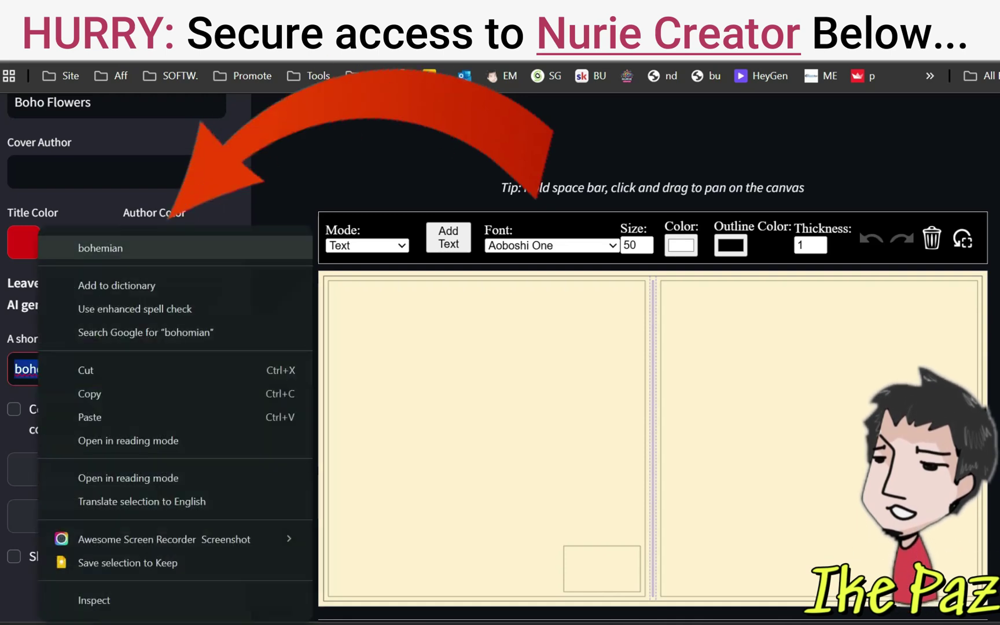
{"action": "left_click", "coordinate": [101, 247]}
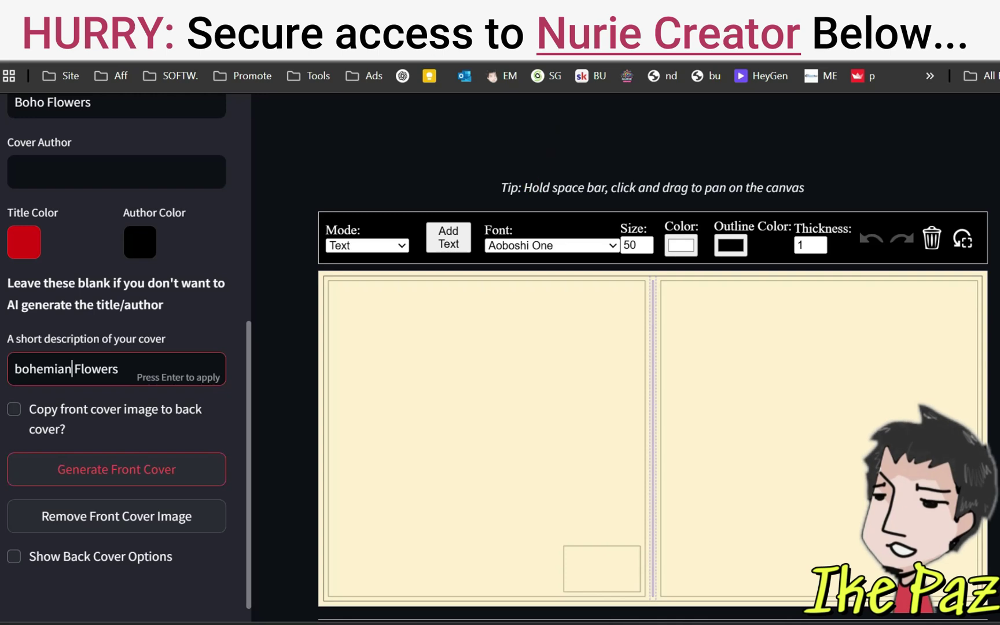
{"action": "left_click", "coordinate": [116, 469]}
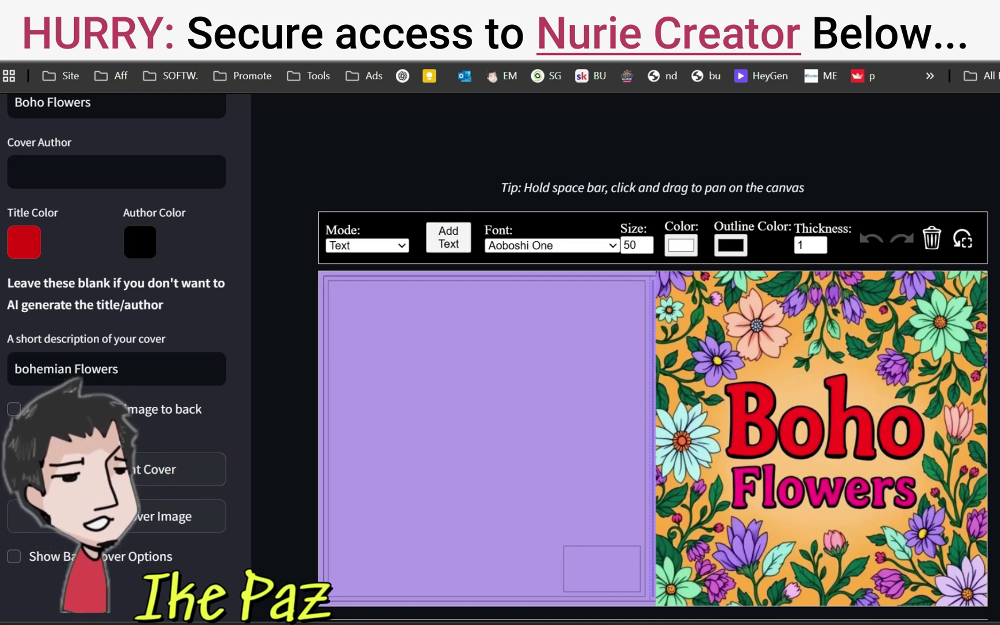
- Add a text box reading "Coloring Book" to the cover in the Poppins font
{"action": "left_click", "coordinate": [448, 238]}
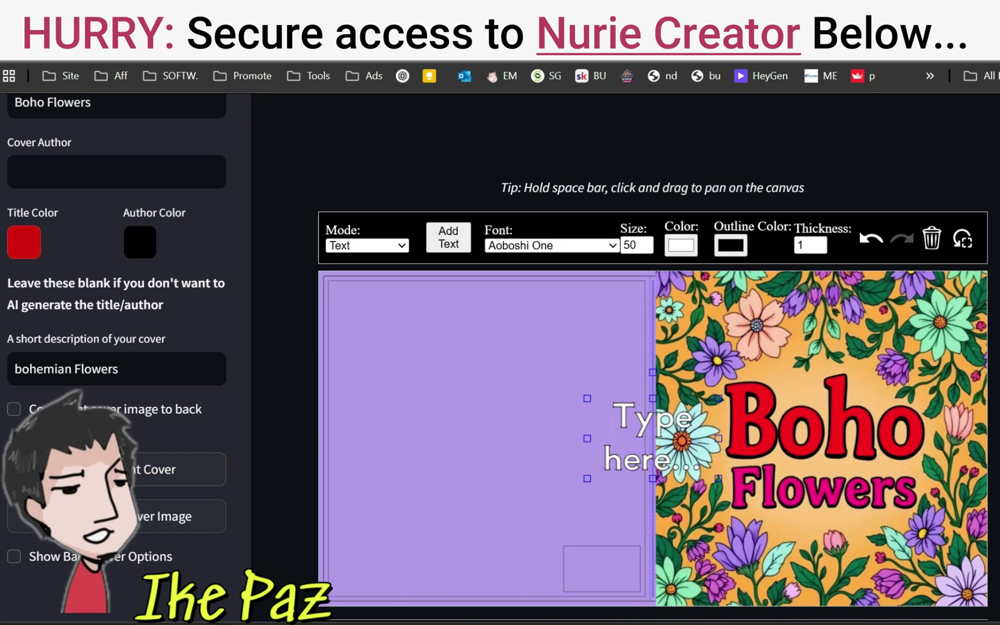
{"action": "left_click", "coordinate": [551, 245]}
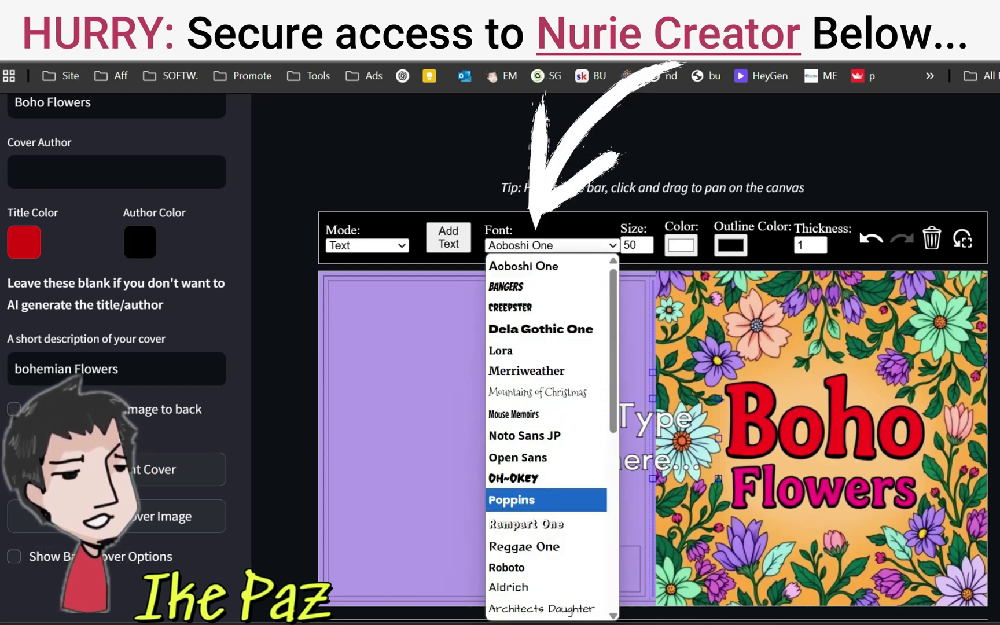
{"action": "left_click", "coordinate": [545, 499]}
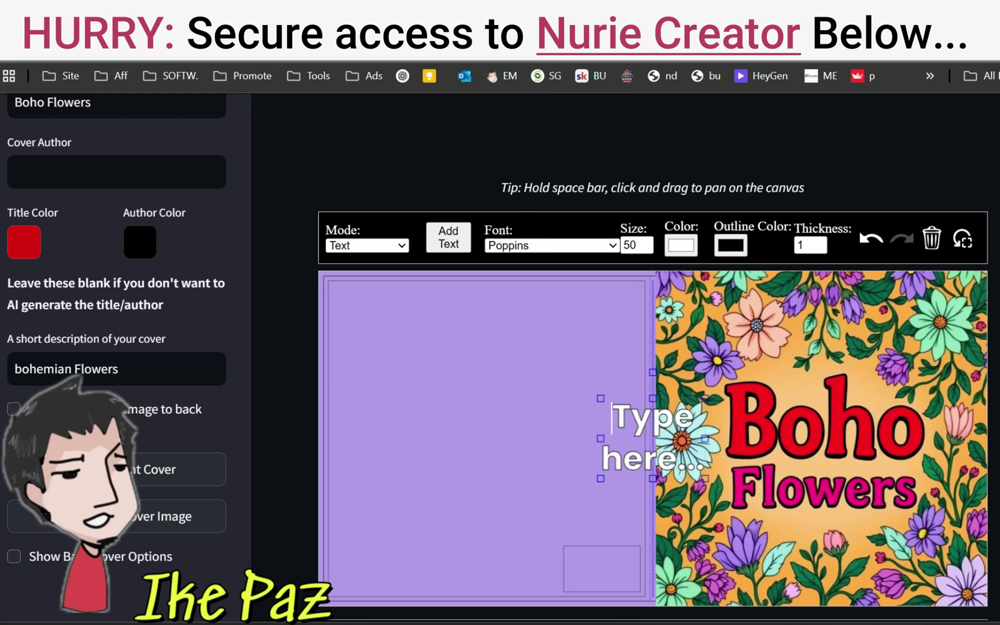
{"action": "key", "text": "ctrl+a"}
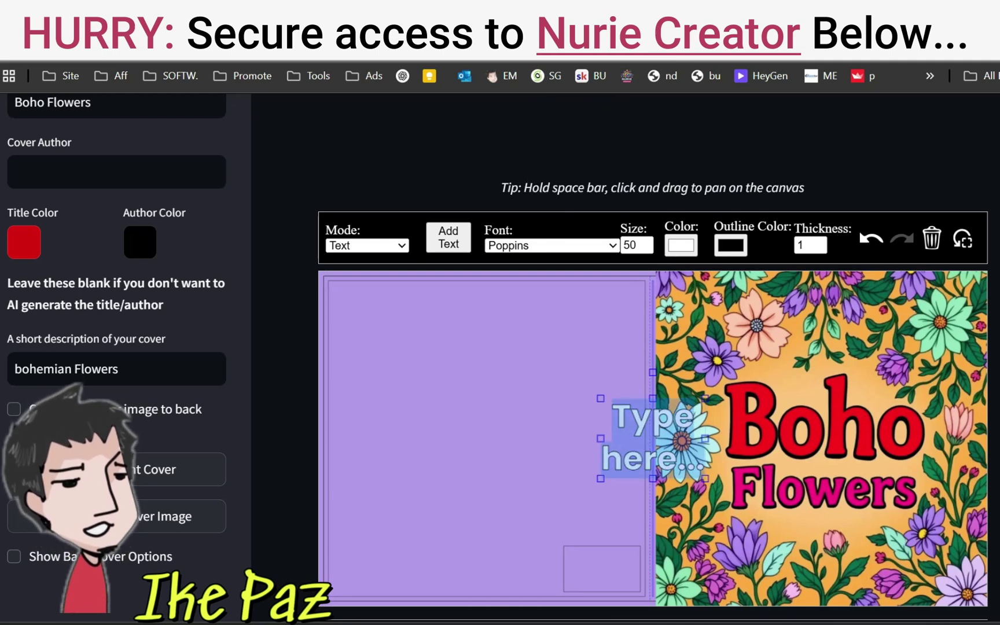
{"action": "type", "text": "C"}
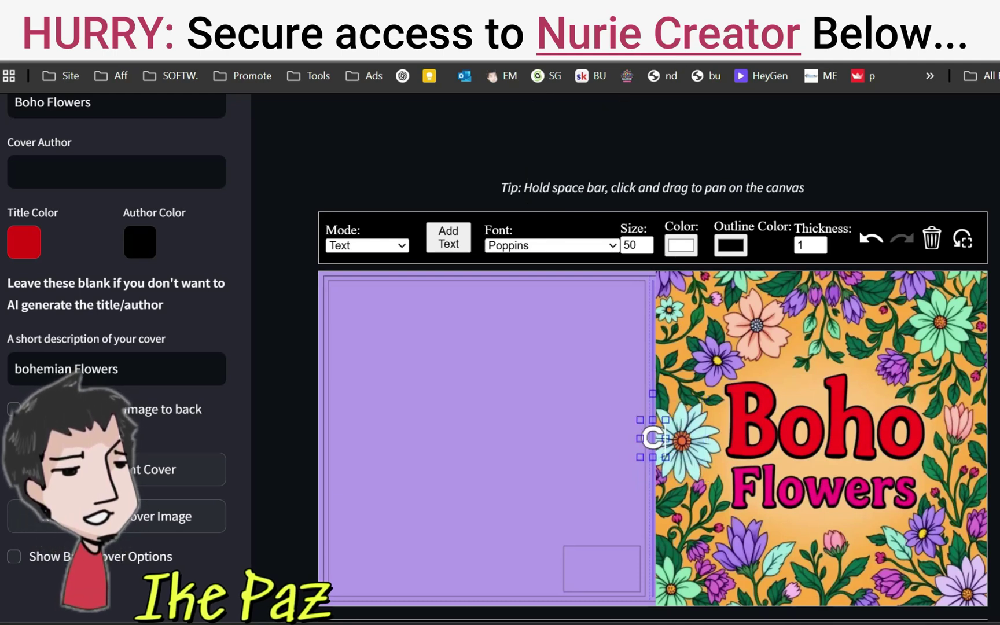
{"action": "type", "text": "oloring Book"}
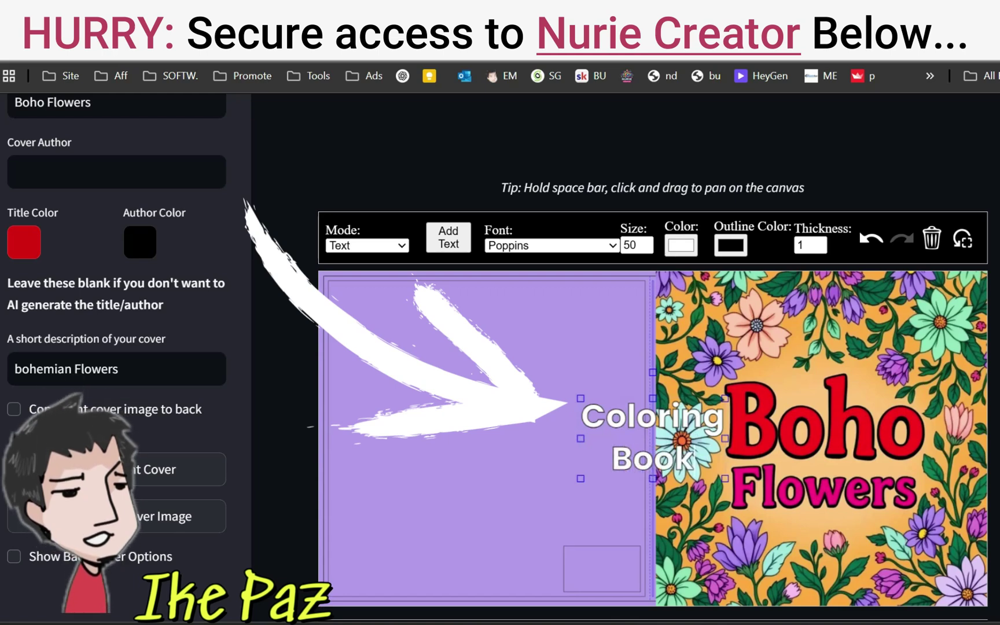
- Widen the "Coloring Book" text to one line, set its outline thickness to 2, and place it centered below the front cover title
{"action": "left_click_drag", "start_coordinate": [725, 439], "coordinate": [912, 439]}
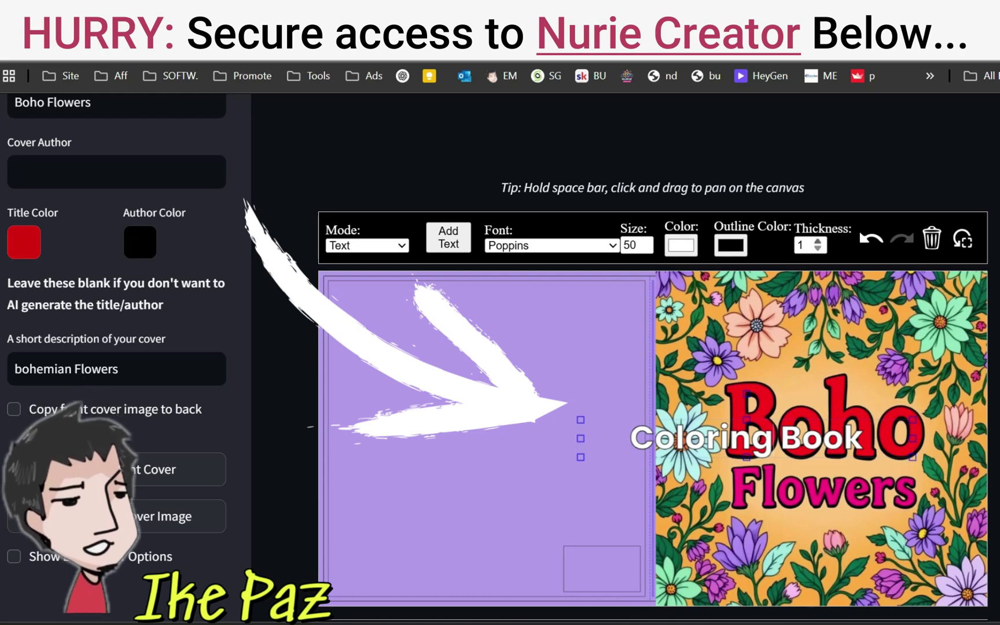
{"action": "left_click", "coordinate": [818, 241]}
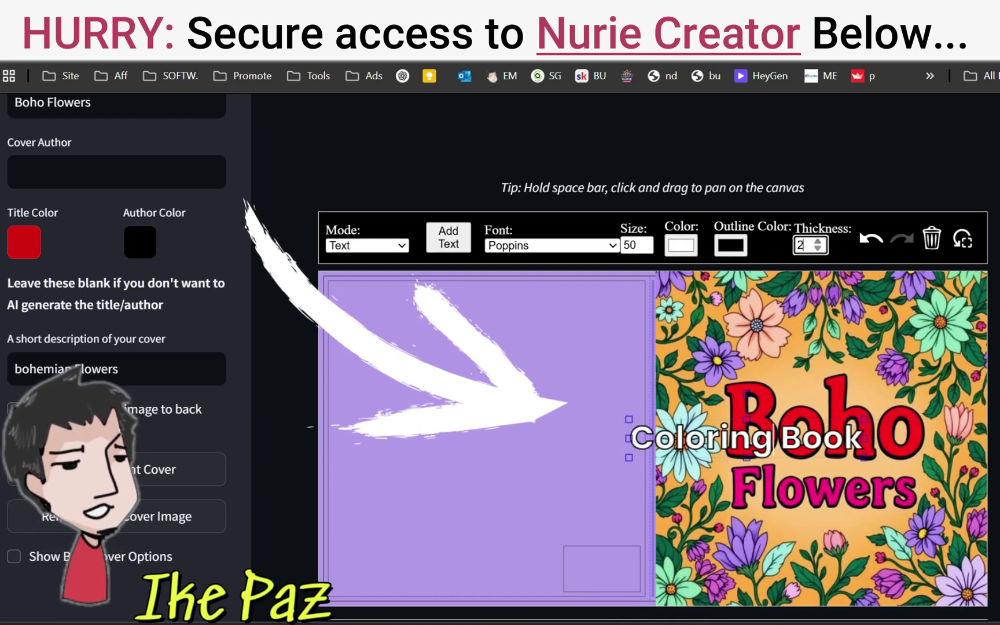
{"action": "left_click", "coordinate": [818, 335]}
{"action": "mouse_move", "coordinate": [747, 437]}
{"action": "left_mouse_down"}
{"action": "mouse_move", "coordinate": [828, 574]}
{"action": "mouse_move", "coordinate": [818, 572]}
{"action": "left_mouse_up"}
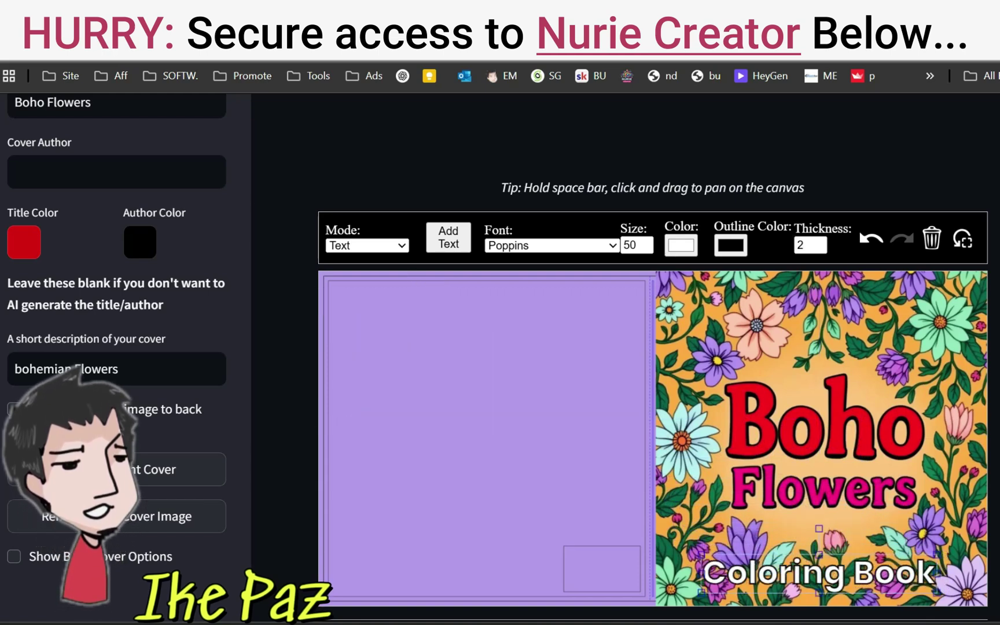
- Add another text box and place it horizontally centered in the upper part of the back cover
{"action": "left_click", "coordinate": [448, 237]}
{"action": "key", "text": "Escape"}
{"action": "left_click_drag", "start_coordinate": [652, 437], "coordinate": [486, 350]}
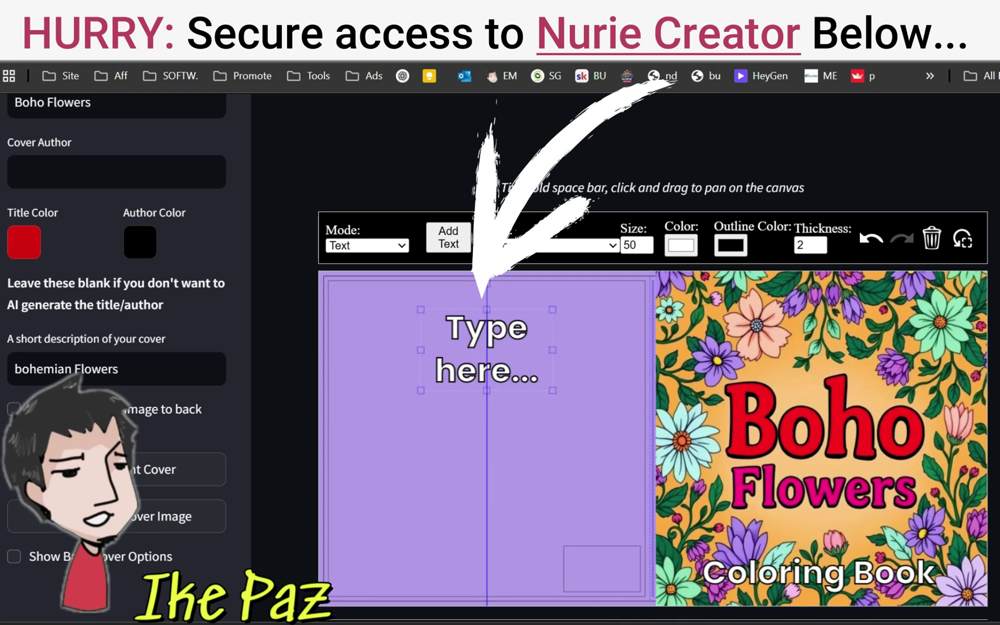
- Replace the back cover's placeholder text with "Color These Beautiful Boho Flowers", correcting the spelling mistakes
{"action": "double_click", "coordinate": [486, 350]}
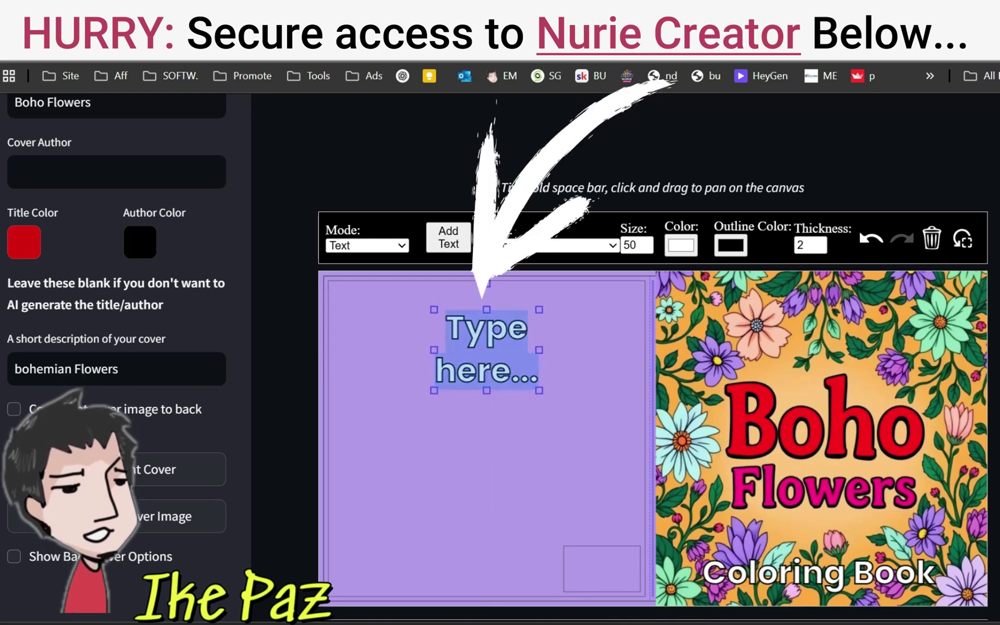
{"action": "type", "text": "Color"}
{"action": "key", "text": "Return"}
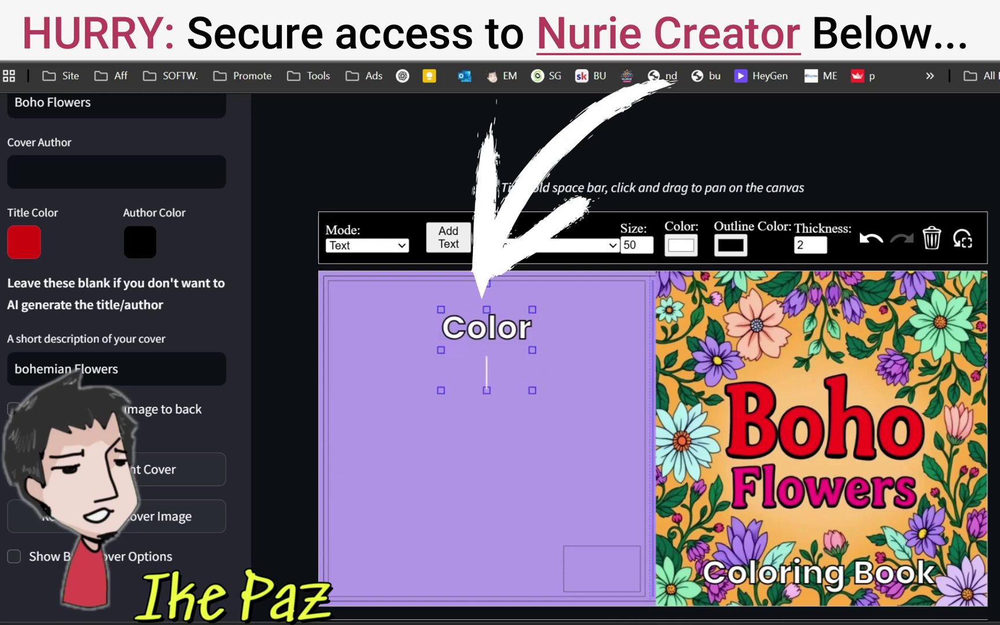
{"action": "type", "text": "These"}
{"action": "key", "text": "Return"}
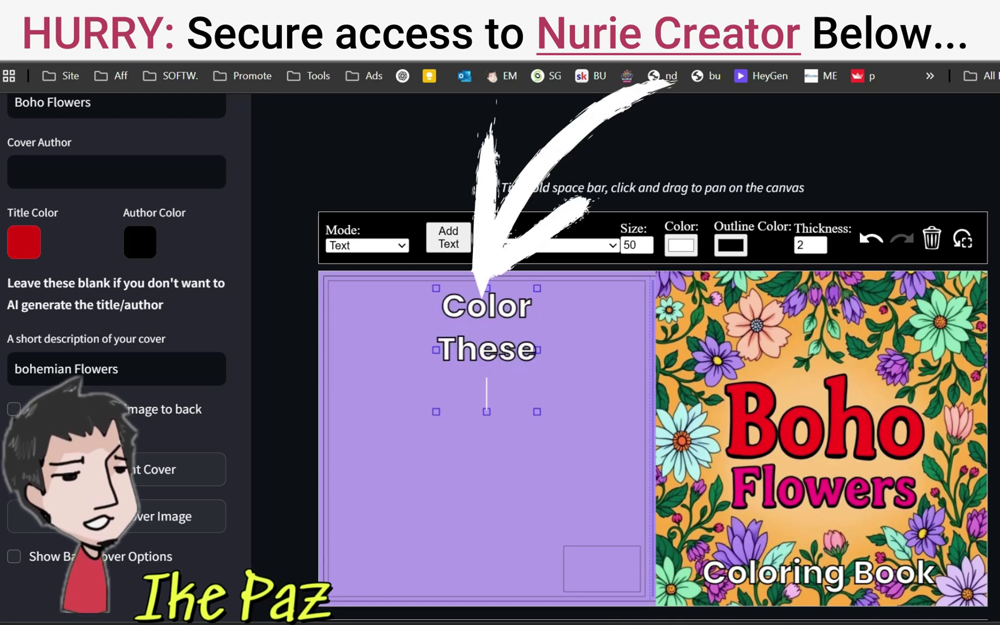
{"action": "type", "text": "Beau"}
{"action": "key", "text": "BackSpace"}
{"action": "key", "text": "BackSpace"}
{"action": "type", "text": "u"}
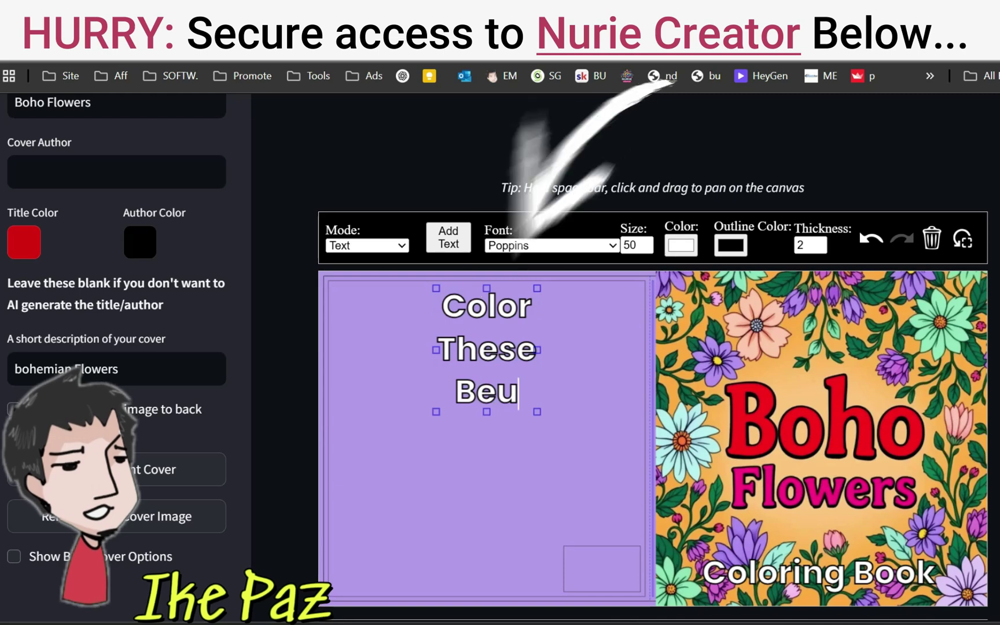
{"action": "key", "text": "BackSpace"}
{"action": "type", "text": "auyt"}
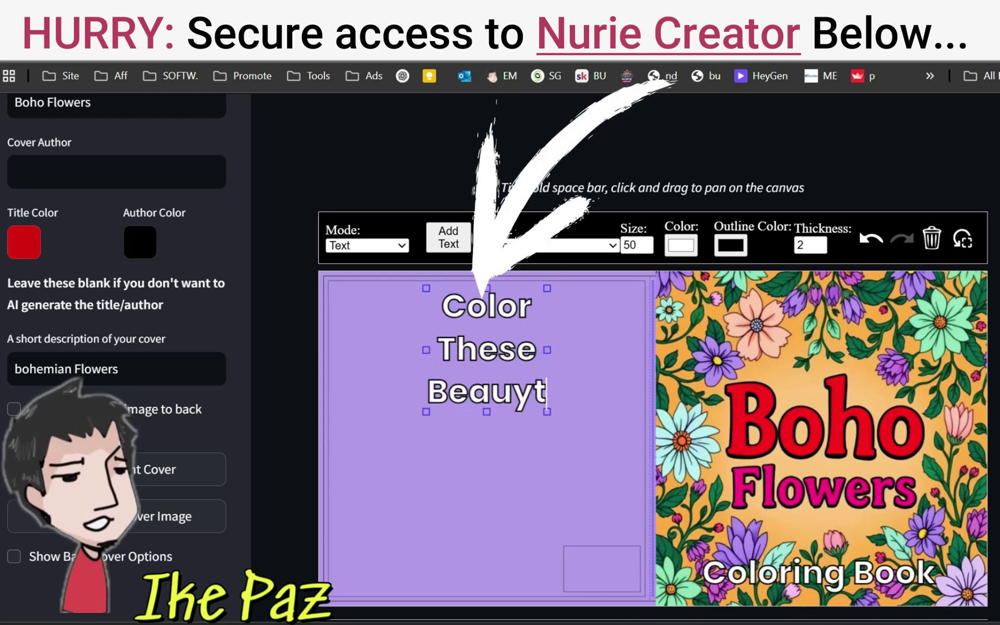
{"action": "key", "text": "BackSpace"}
{"action": "key", "text": "BackSpace"}
{"action": "type", "text": "tiful"}
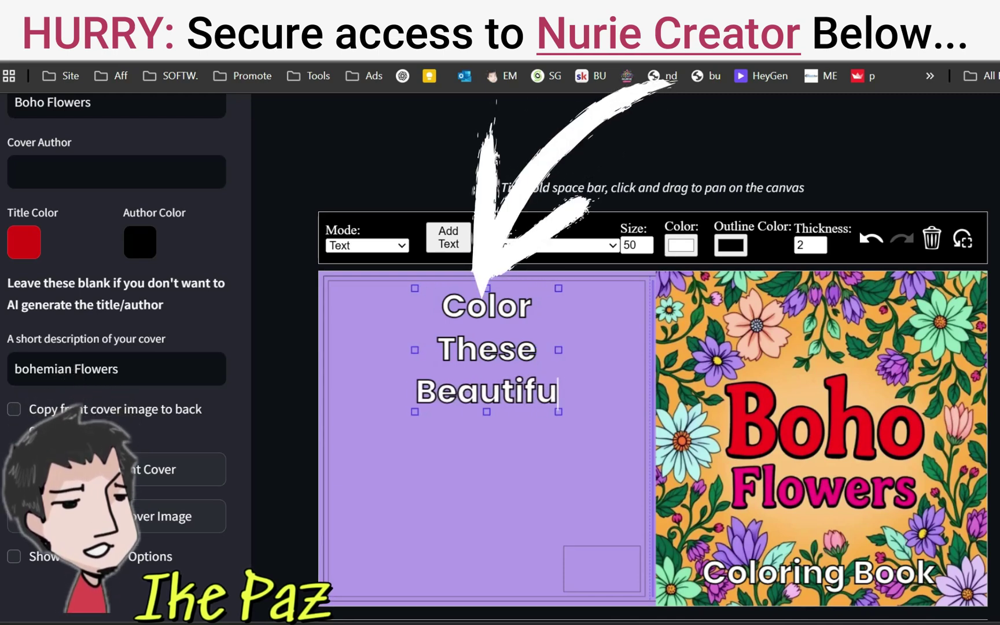
{"action": "key", "text": "Return"}
{"action": "type", "text": "Boho"}
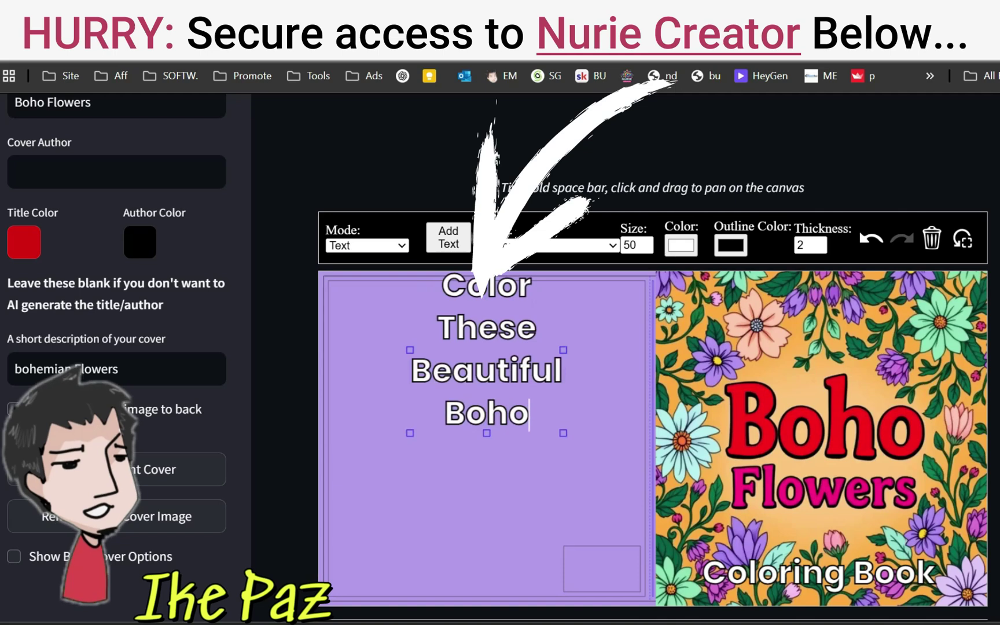
{"action": "type", "text": " Folowers"}
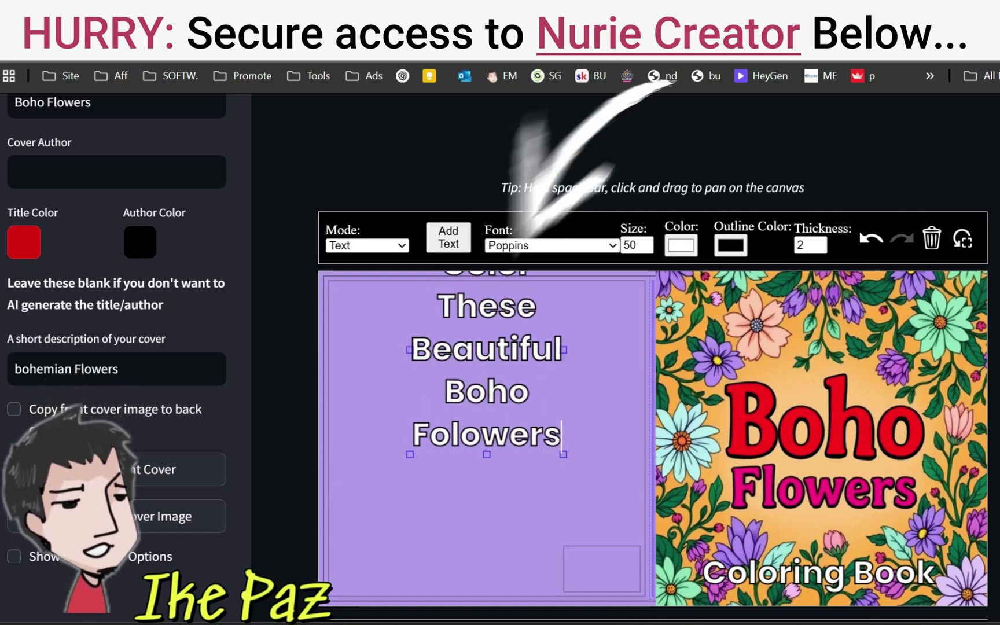
{"action": "left_click_drag", "start_coordinate": [429, 437], "coordinate": [473, 441]}
{"action": "key", "text": "Delete"}
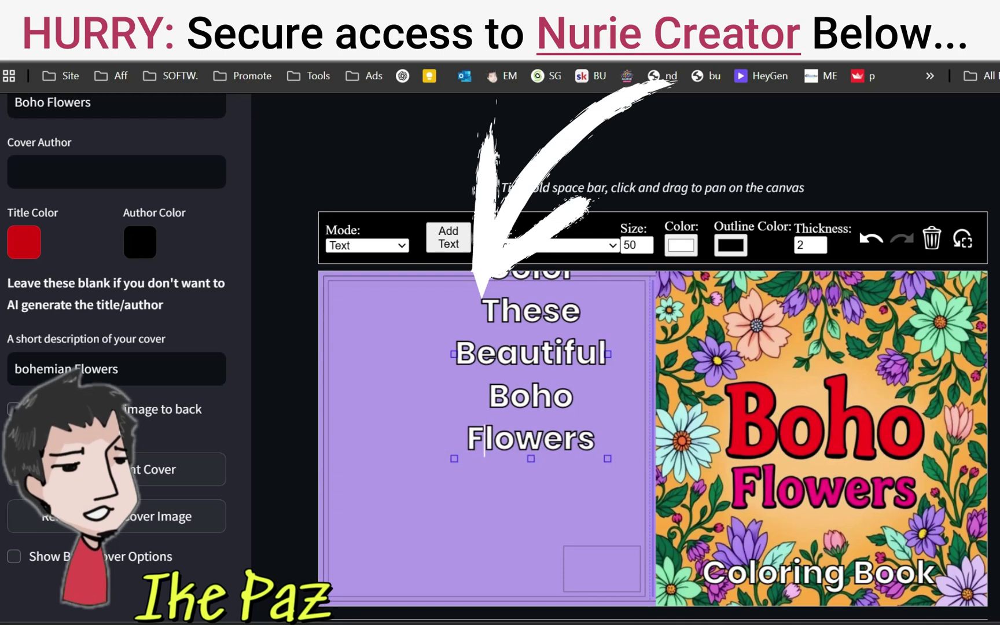
- Widen the back cover text box on both sides and reduce its font size to 22
{"action": "left_click_drag", "start_coordinate": [454, 354], "coordinate": [290, 354]}
{"action": "left_click_drag", "start_coordinate": [600, 354], "coordinate": [658, 353]}
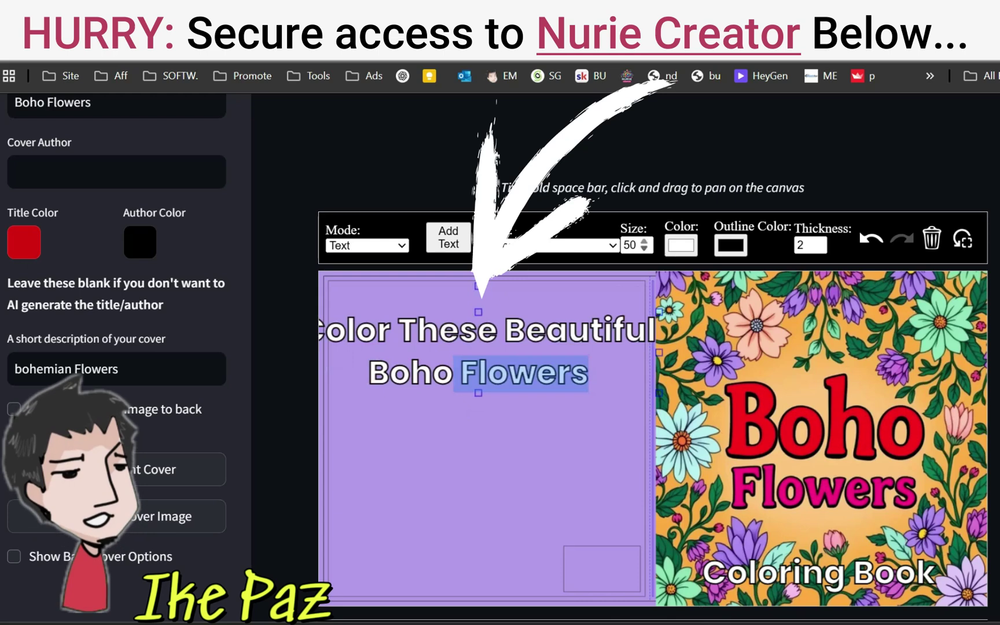
{"action": "left_click", "coordinate": [644, 249]}
{"action": "left_click", "coordinate": [643, 249]}
{"action": "left_click", "coordinate": [643, 249]}
{"action": "left_click", "coordinate": [643, 248]}
{"action": "left_click", "coordinate": [643, 249]}
{"action": "left_click", "coordinate": [643, 248]}
{"action": "key", "text": "Down"}
{"action": "key", "text": "Down"}
{"action": "key", "text": "Down"}
{"action": "key", "text": "Down"}
{"action": "key", "text": "Down"}
{"action": "key", "text": "Down"}
{"action": "key", "text": "Down"}
{"action": "key", "text": "Down"}
{"action": "key", "text": "Down"}
{"action": "key", "text": "Down"}
{"action": "key", "text": "Down"}
{"action": "key", "text": "Down"}
{"action": "key", "text": "Down"}
{"action": "key", "text": "Down"}
{"action": "key", "text": "Down"}
{"action": "key", "text": "Down"}
{"action": "key", "text": "Down"}
{"action": "key", "text": "Down"}
{"action": "key", "text": "Down"}
{"action": "key", "text": "Down"}
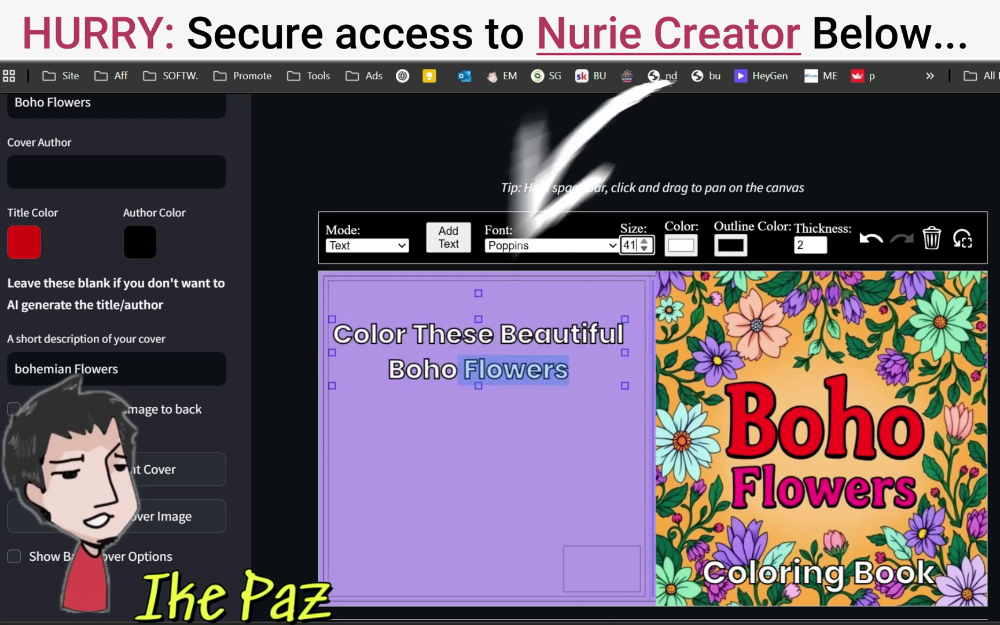
{"action": "key", "text": "Down"}
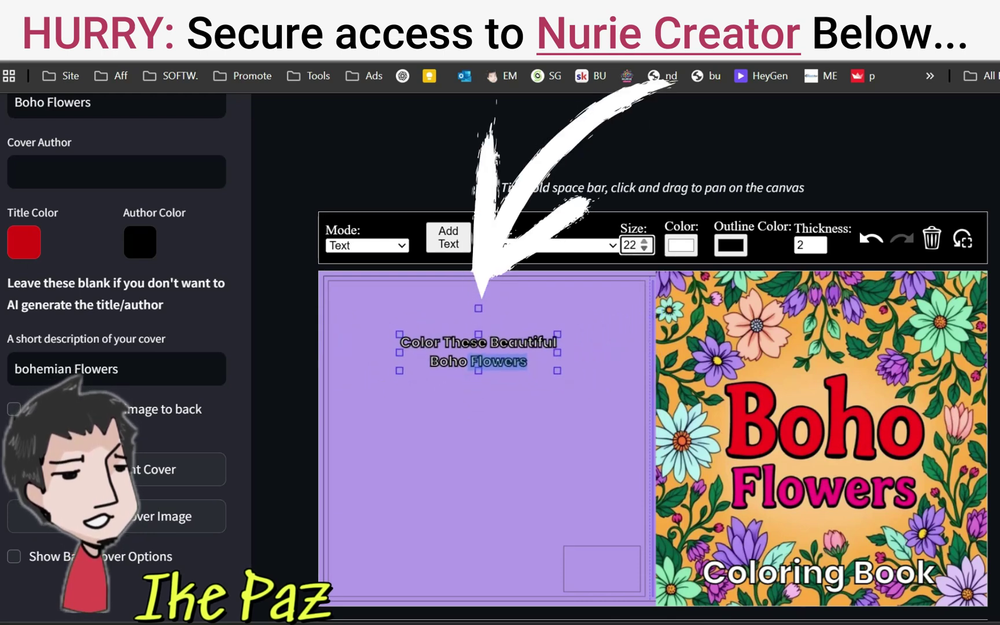
- Widen the back cover caption further, set its outline thickness to 1, and center it horizontally in the upper part
{"action": "left_click_drag", "start_coordinate": [557, 352], "coordinate": [675, 352]}
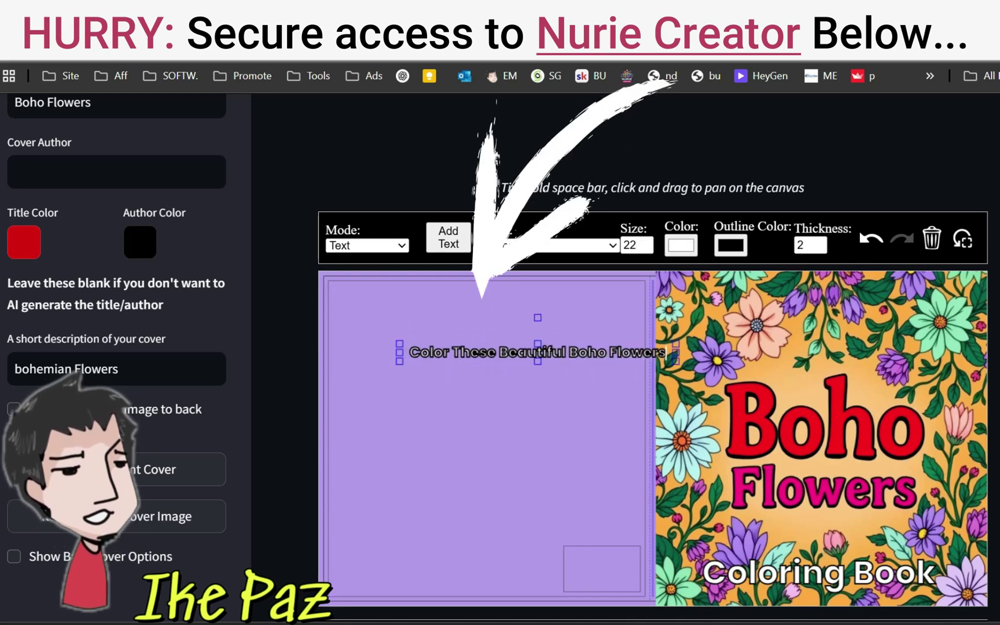
{"action": "left_click", "coordinate": [817, 249]}
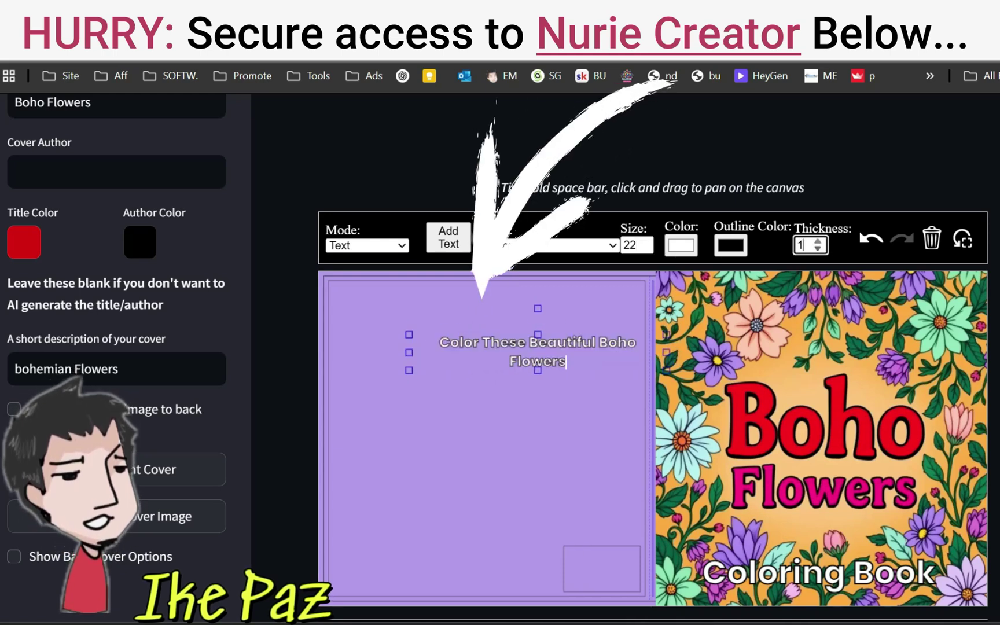
{"action": "left_click", "coordinate": [537, 422]}
{"action": "left_click_drag", "start_coordinate": [537, 352], "coordinate": [486, 340]}
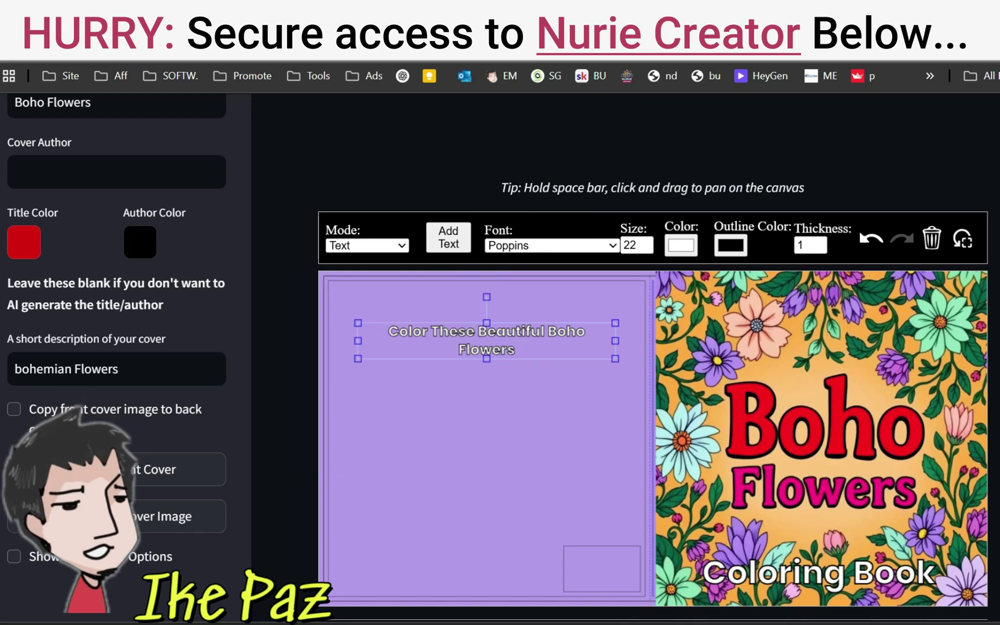
- Upload "flowers garden in a boho minimalist style opvbb (3).png", shrink it, and place it on the left half of the back cover below the caption
{"action": "scroll", "coordinate": [653, 370], "scroll_direction": "down", "scroll_amount": 3}
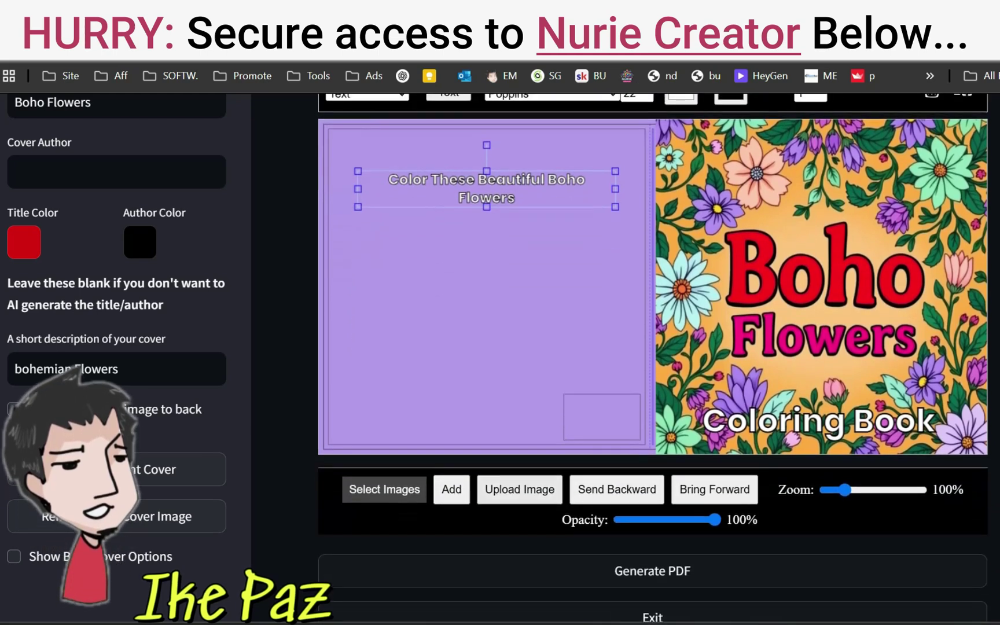
{"action": "left_click", "coordinate": [519, 489]}
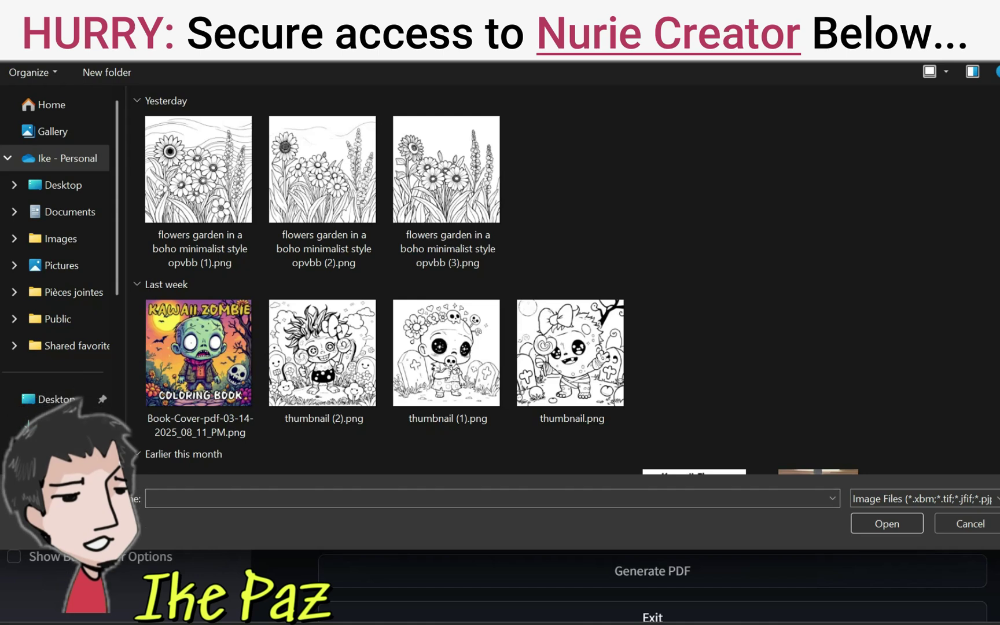
{"action": "double_click", "coordinate": [447, 191]}
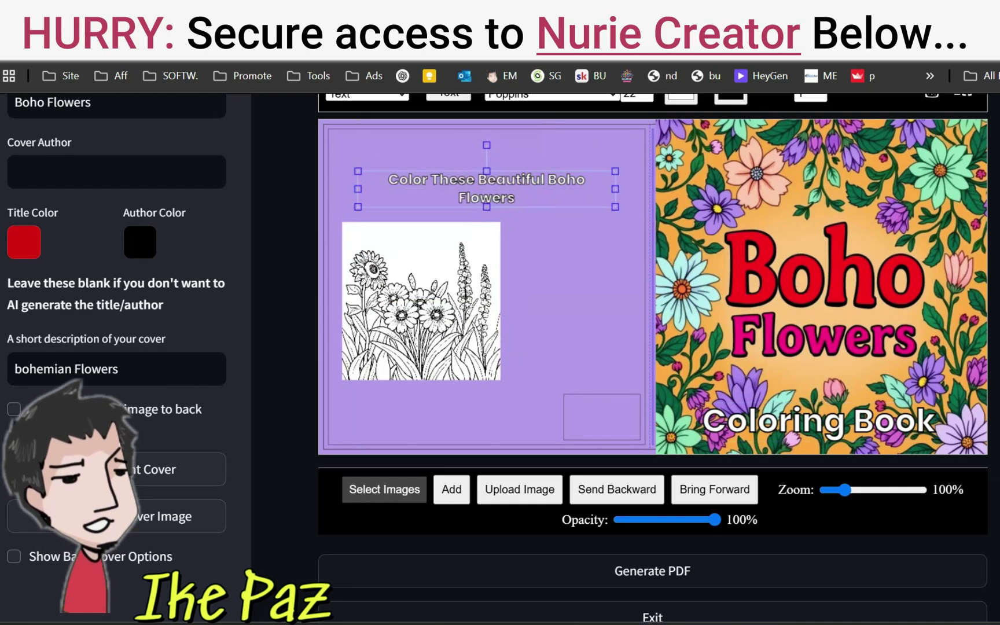
{"action": "left_click", "coordinate": [421, 300]}
{"action": "left_click_drag", "start_coordinate": [500, 221], "coordinate": [441, 281]}
{"action": "left_click_drag", "start_coordinate": [392, 330], "coordinate": [394, 286]}
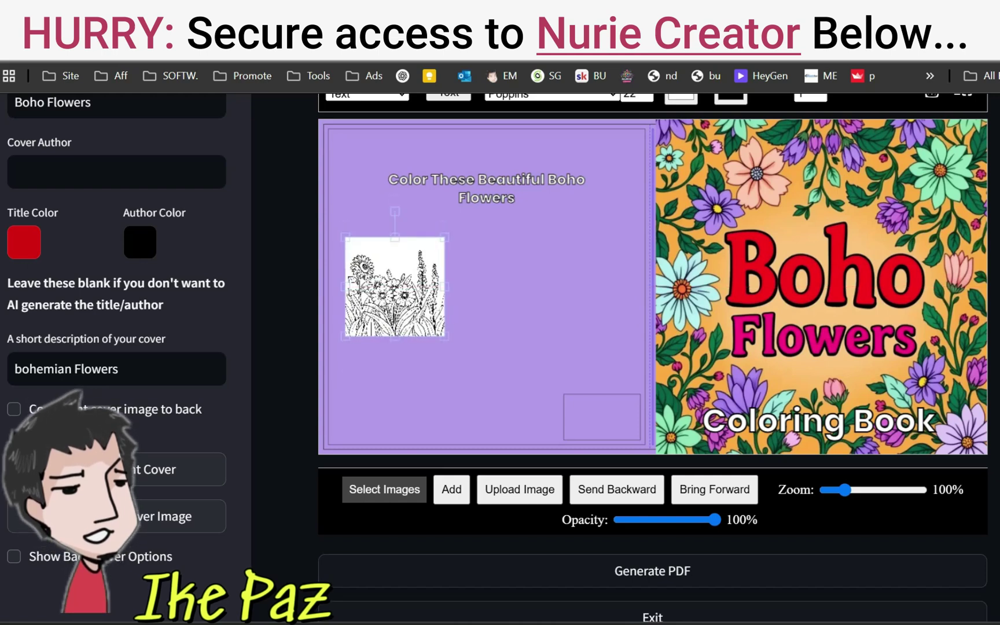
- Upload "flowers garden in a boho minimalist style opvbb (1).png", shrink it to match the first picture, and place it on the back cover's right half
{"action": "left_click", "coordinate": [519, 488]}
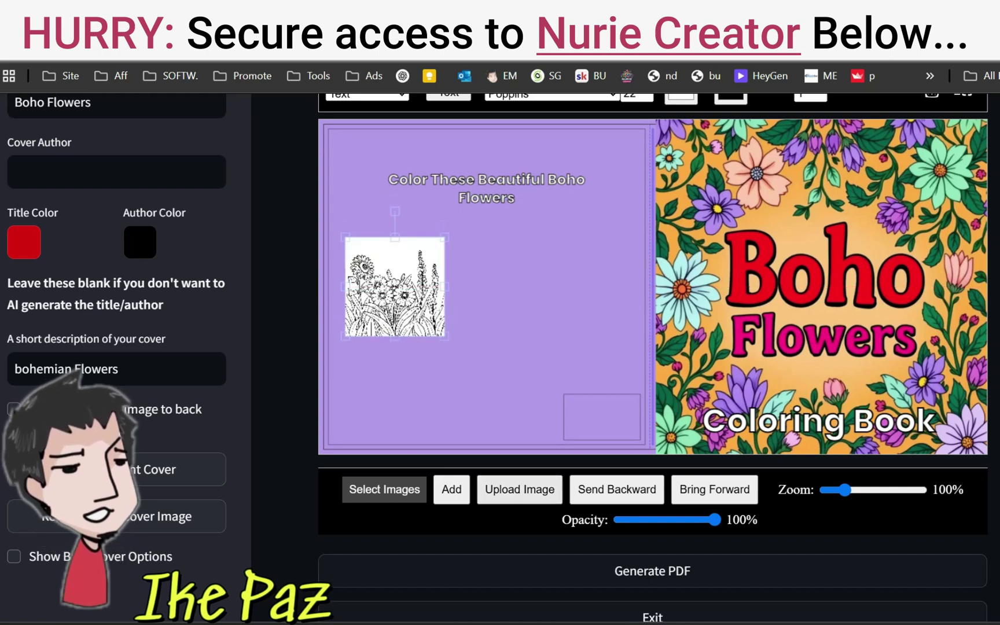
{"action": "double_click", "coordinate": [199, 179]}
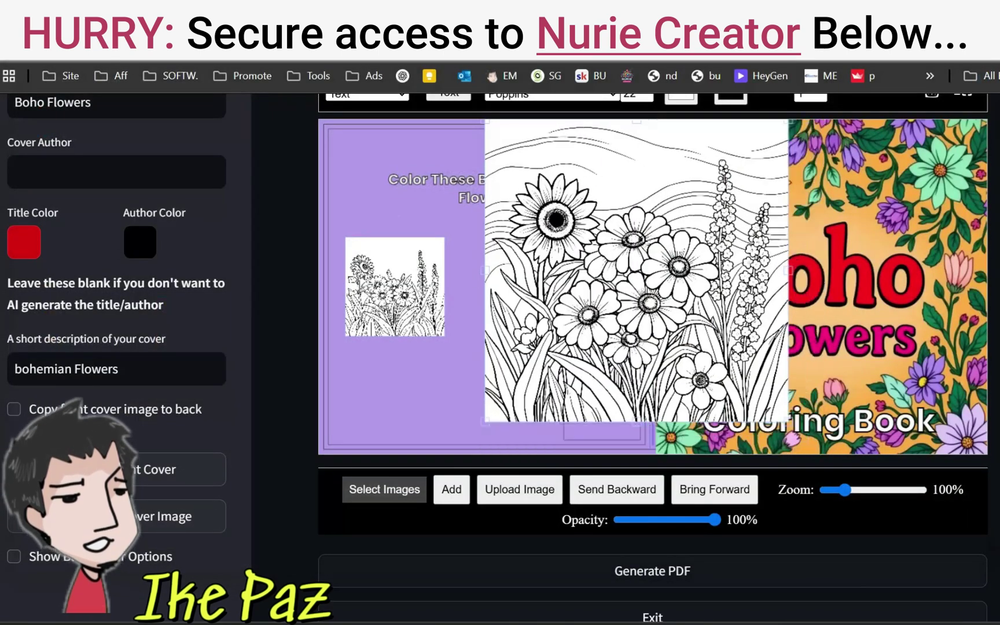
{"action": "left_click_drag", "start_coordinate": [526, 243], "coordinate": [478, 254]}
{"action": "left_click_drag", "start_coordinate": [559, 171], "coordinate": [494, 237]}
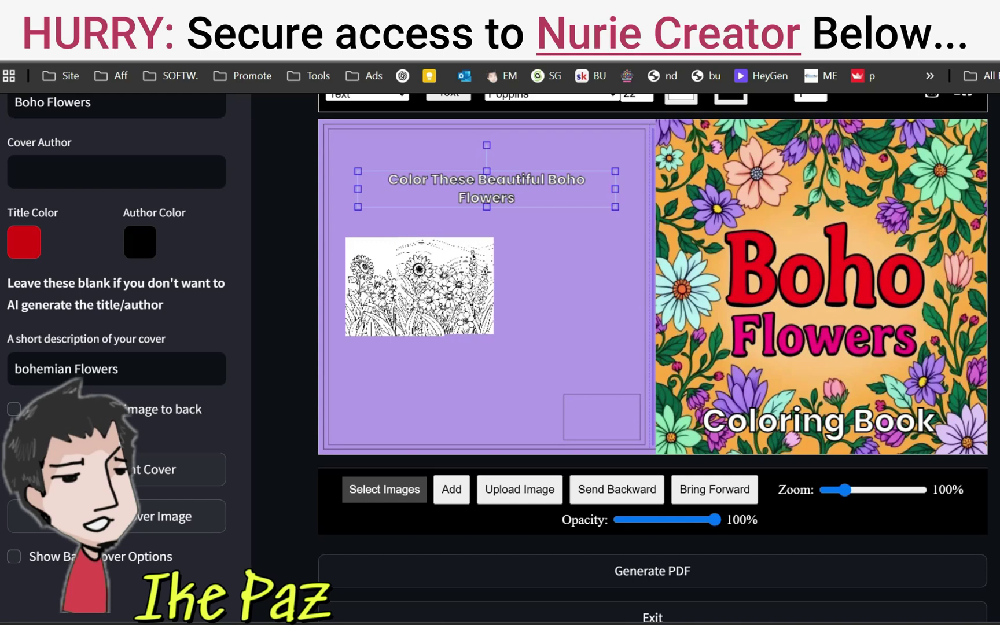
{"action": "left_click_drag", "start_coordinate": [444, 286], "coordinate": [566, 286]}
- Enlarge both back cover pictures to equal size and align them side by side with a gap between them
{"action": "left_click", "coordinate": [394, 286]}
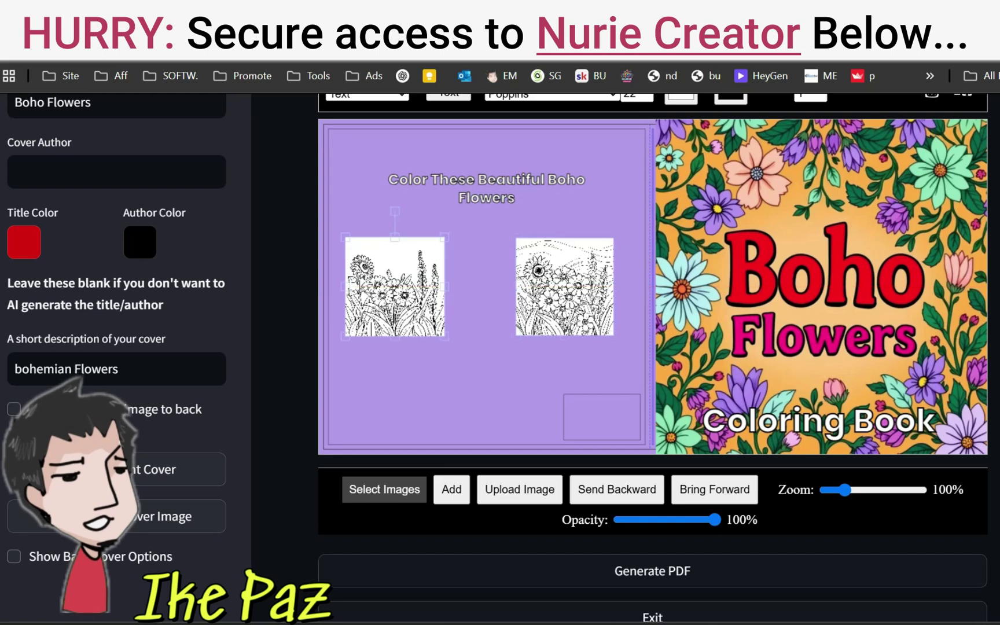
{"action": "left_click_drag", "start_coordinate": [444, 336], "coordinate": [467, 359]}
{"action": "left_click", "coordinate": [564, 286]}
{"action": "left_click_drag", "start_coordinate": [515, 335], "coordinate": [489, 361]}
{"action": "left_click_drag", "start_coordinate": [551, 299], "coordinate": [529, 299]}
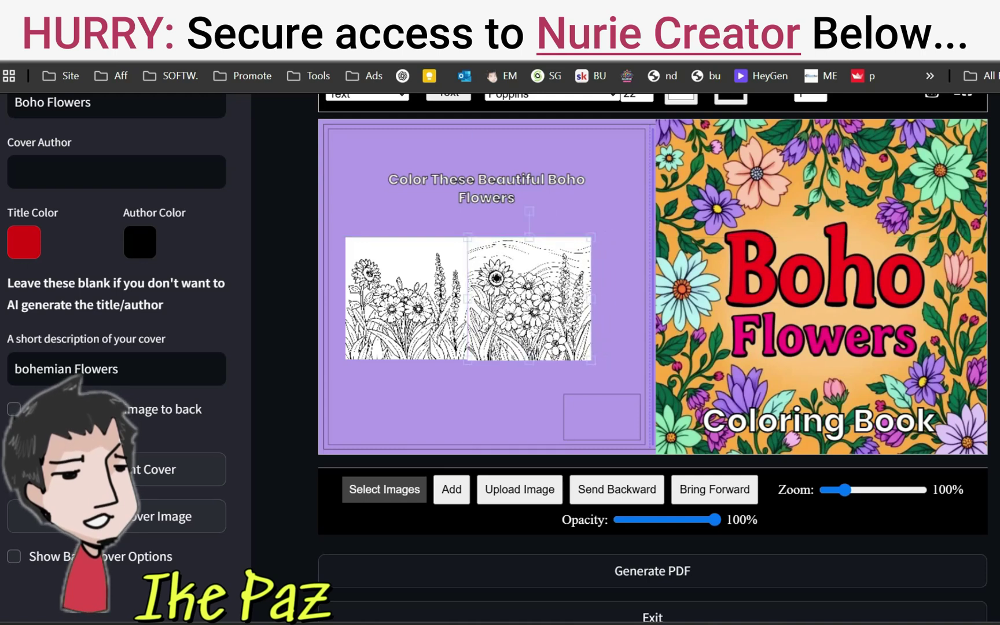
{"action": "left_click_drag", "start_coordinate": [590, 361], "coordinate": [589, 359]}
{"action": "left_click_drag", "start_coordinate": [528, 298], "coordinate": [558, 298]}
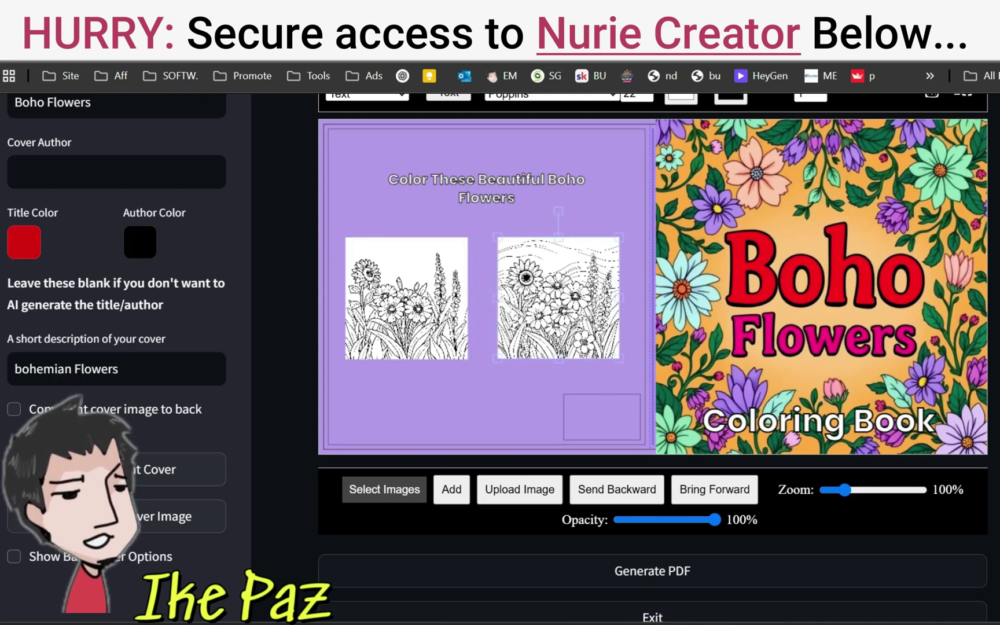
{"action": "left_click_drag", "start_coordinate": [497, 358], "coordinate": [496, 360]}
{"action": "left_click", "coordinate": [485, 398]}
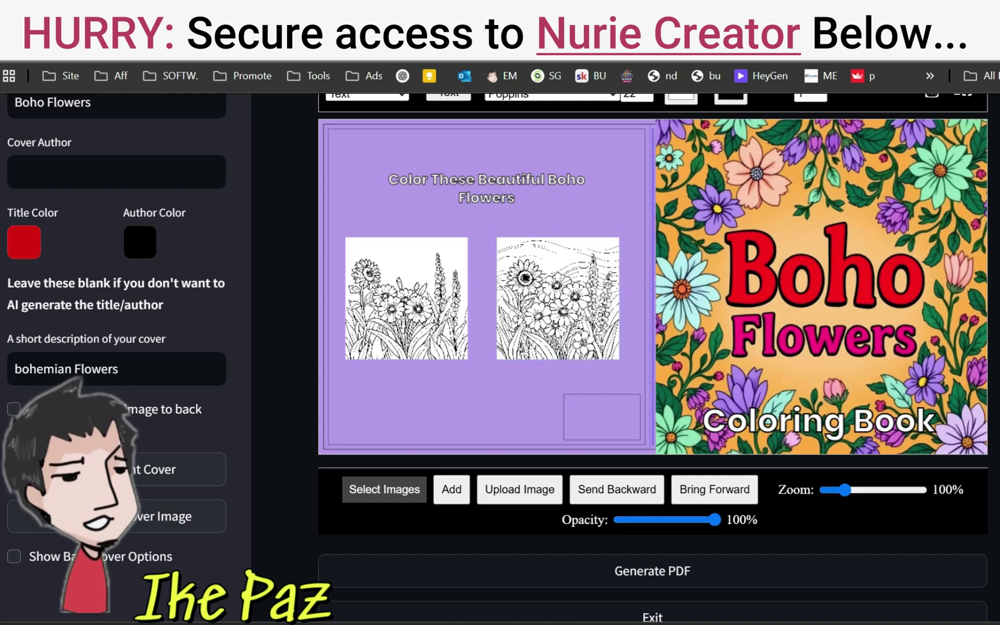
- Generate the PDF of the finished cover and download it
{"action": "scroll", "coordinate": [652, 445], "scroll_direction": "down", "scroll_amount": 3}
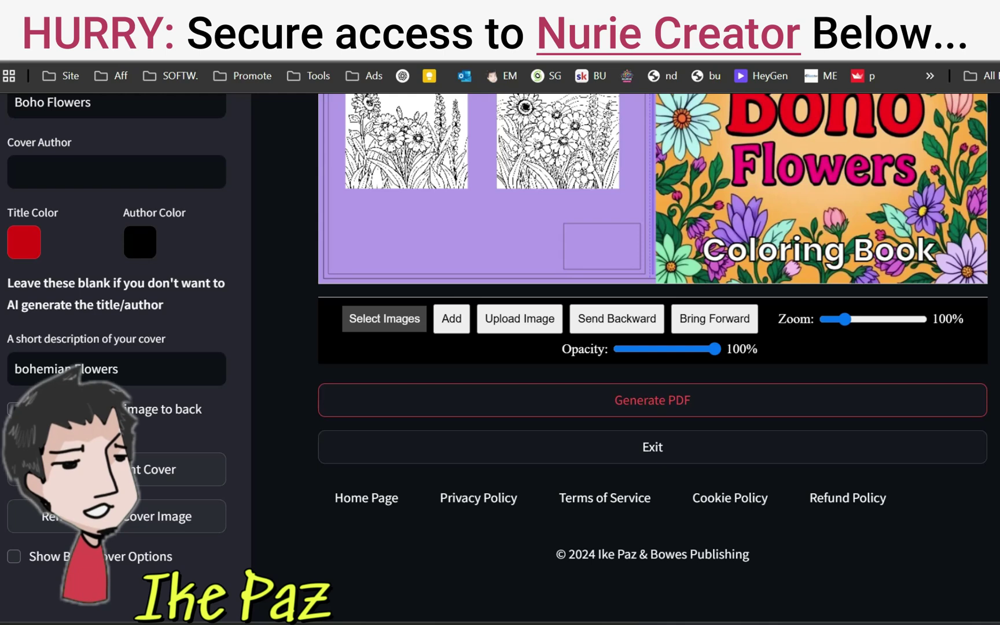
{"action": "left_click", "coordinate": [653, 400]}
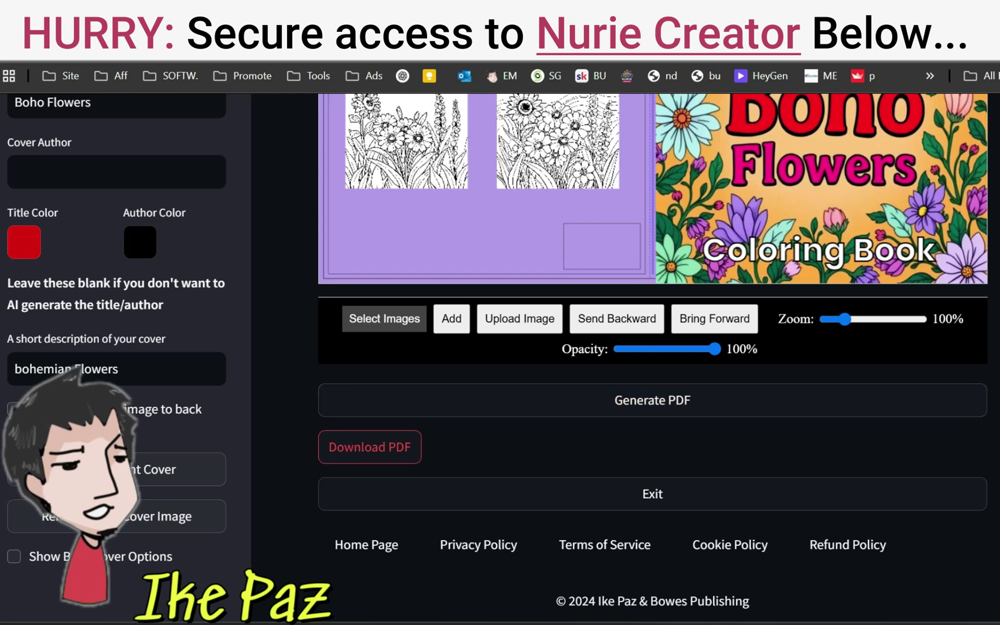
{"action": "left_click", "coordinate": [370, 447]}
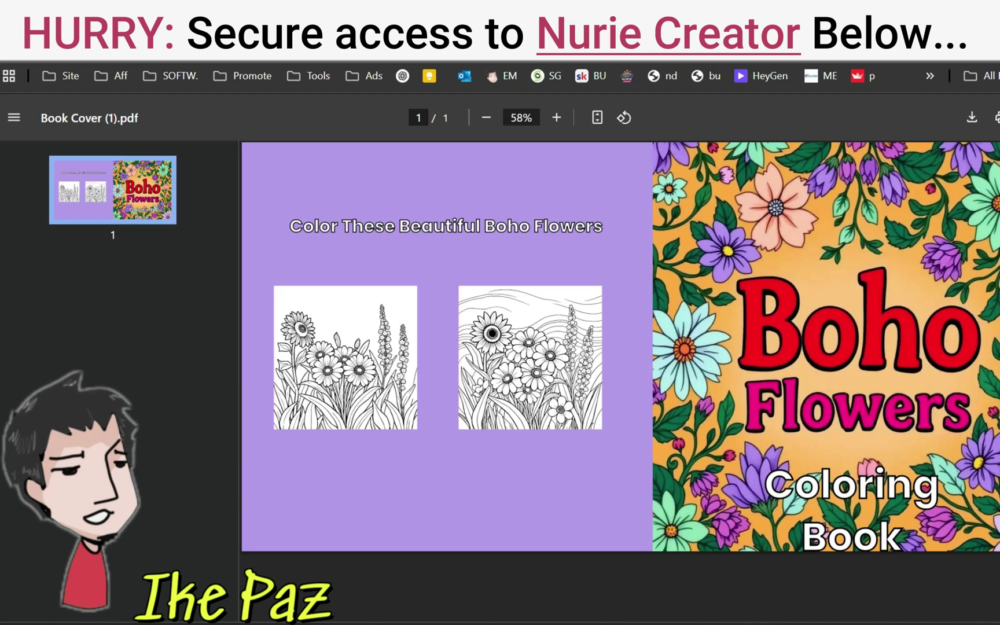
- Search the web for "amazon kdp" in a new tab and open the Kindle Direct Publishing site
{"action": "key", "text": "ctrl+t"}
{"action": "type", "text": "amazon"}
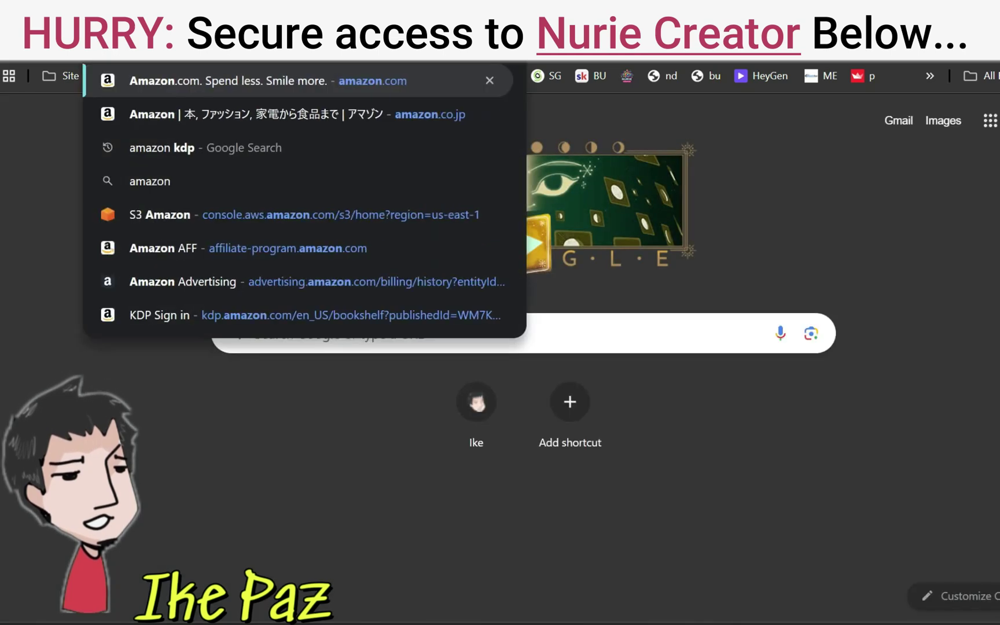
{"action": "type", "text": " kd"}
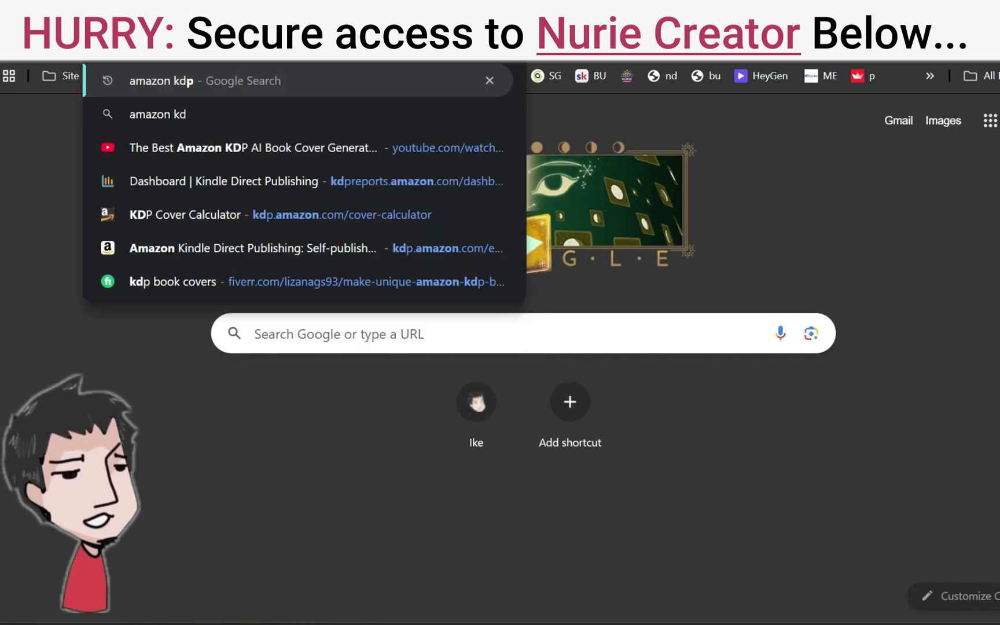
{"action": "key", "text": "Return"}
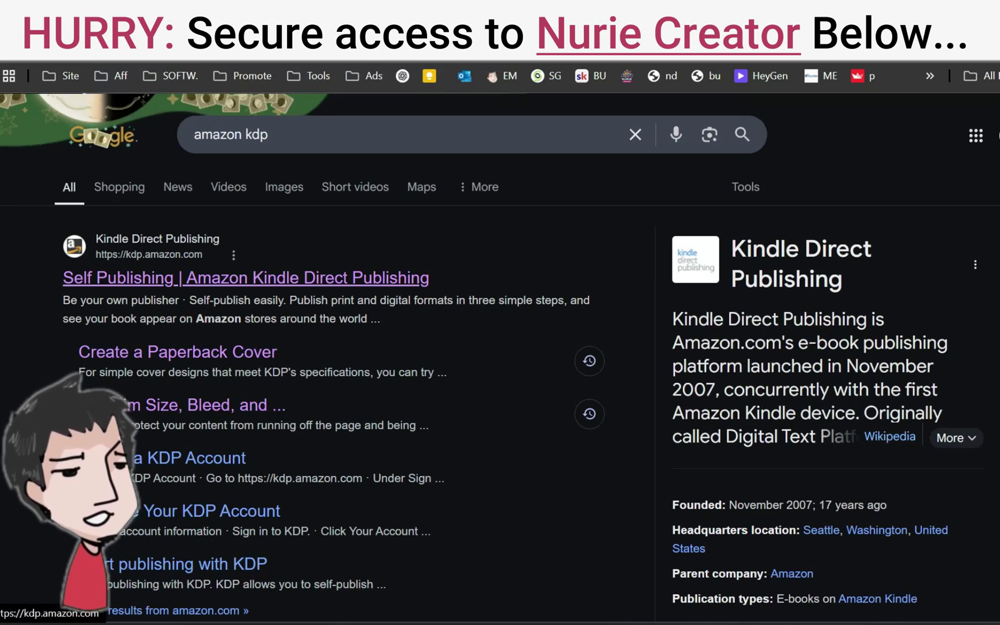
{"action": "left_click", "coordinate": [245, 278]}
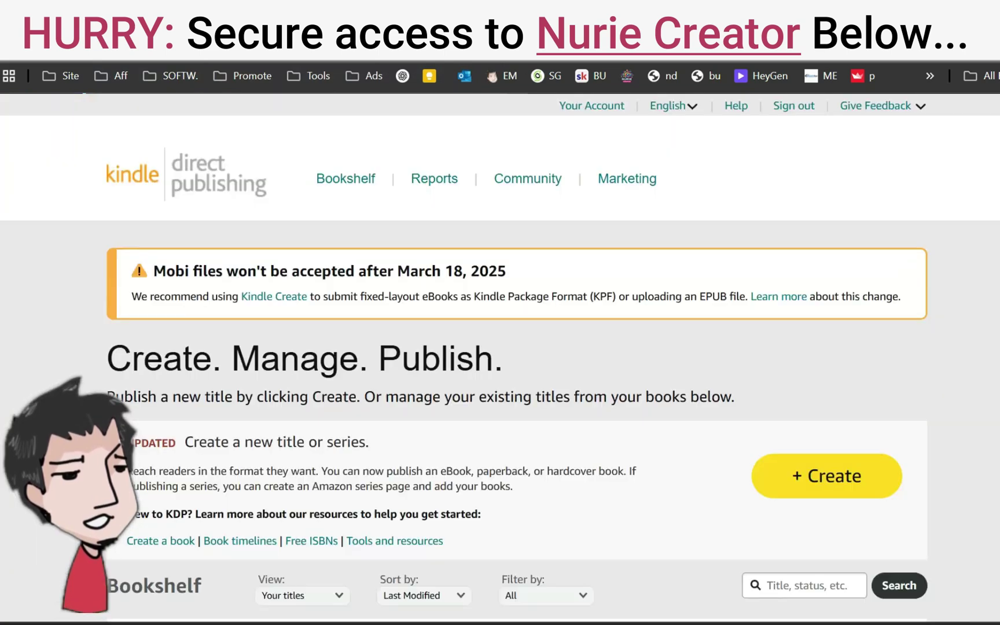